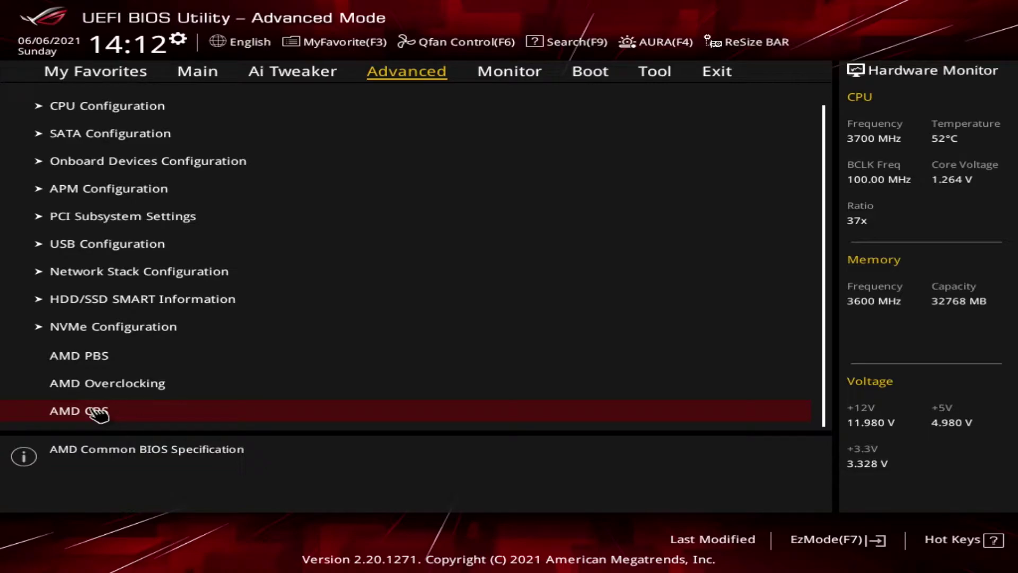
Inspect Custom Pstate0 under AMD CBS CPU Common Options, accepting the Custom Core Pstates warning, and return to CPU Common Options.
click(97, 415)
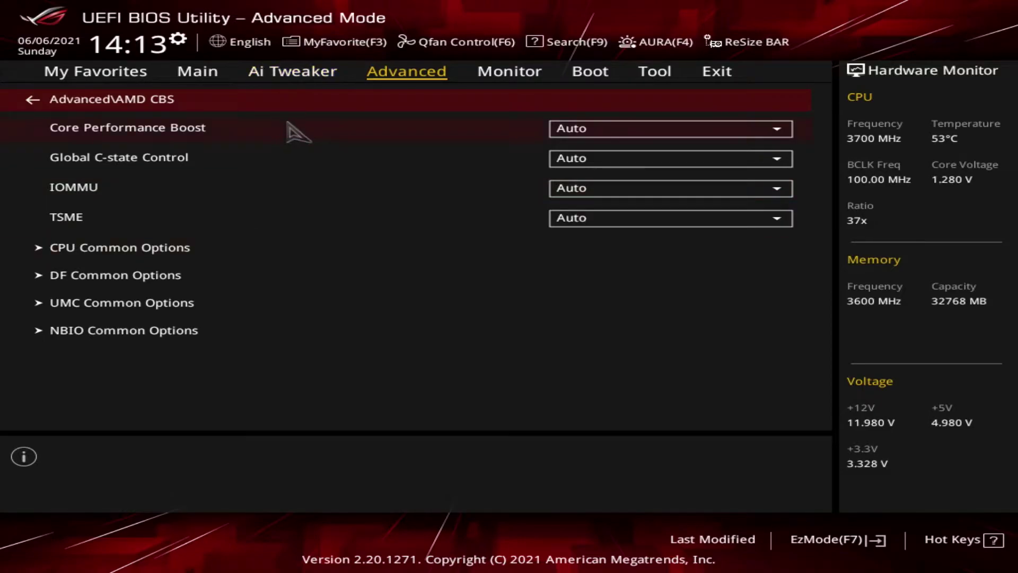
click(164, 250)
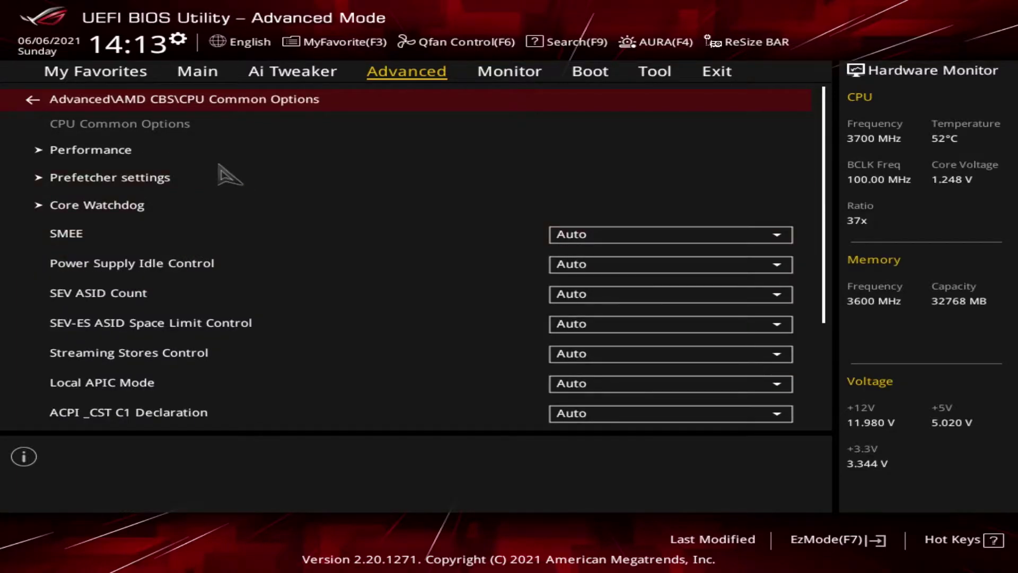
click(130, 150)
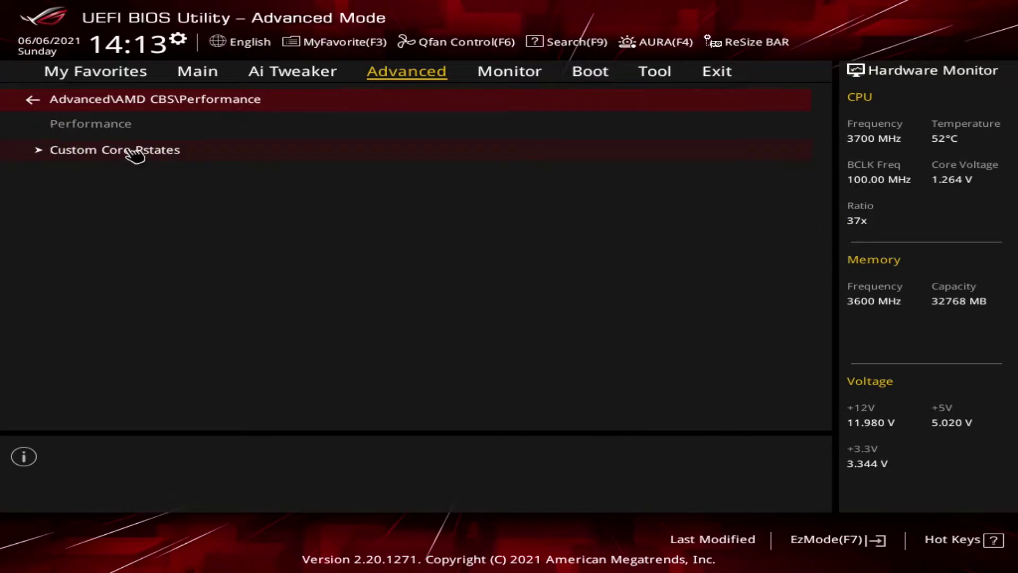
click(162, 153)
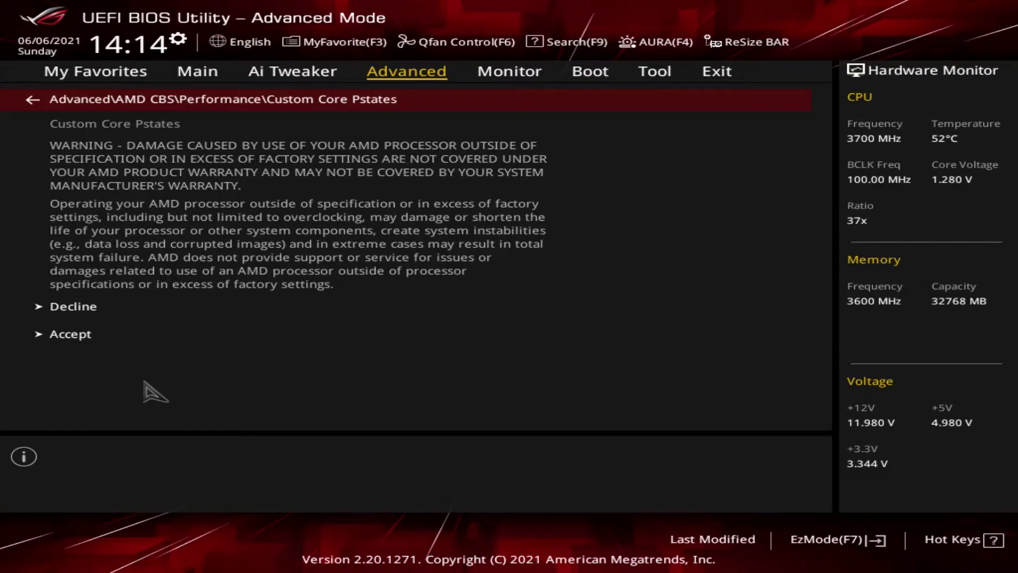
click(80, 335)
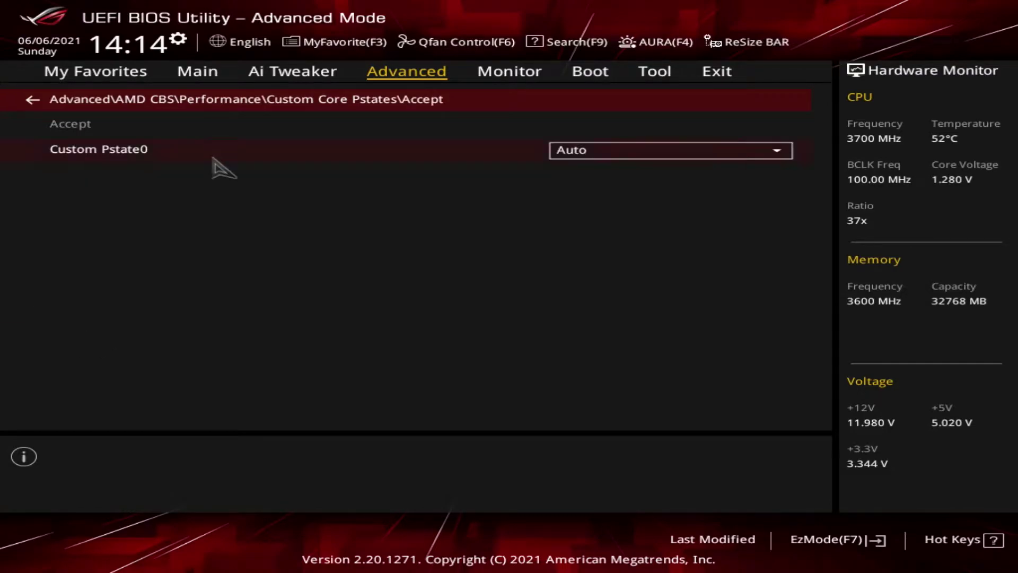
click(126, 149)
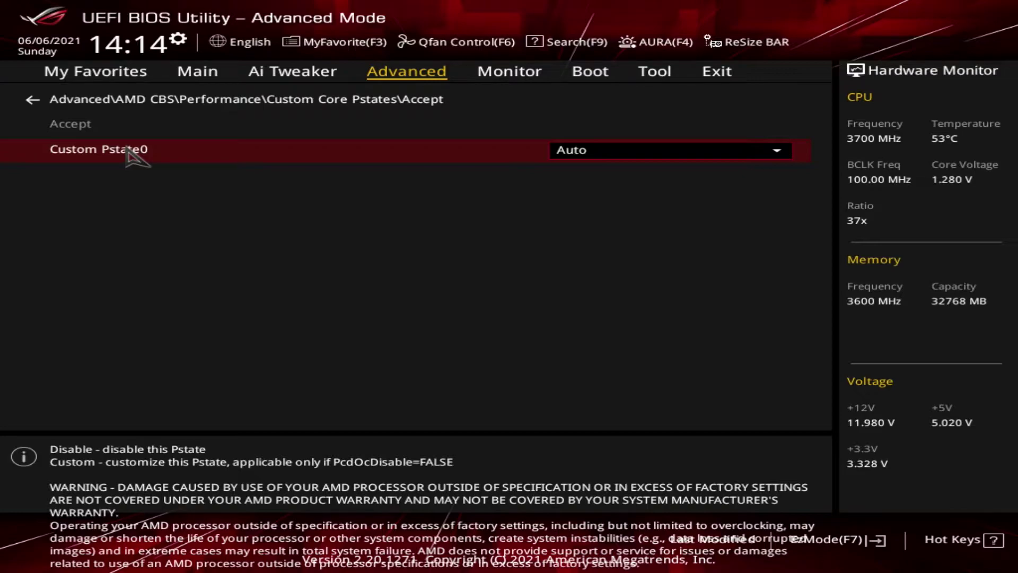
click(199, 104)
click(237, 102)
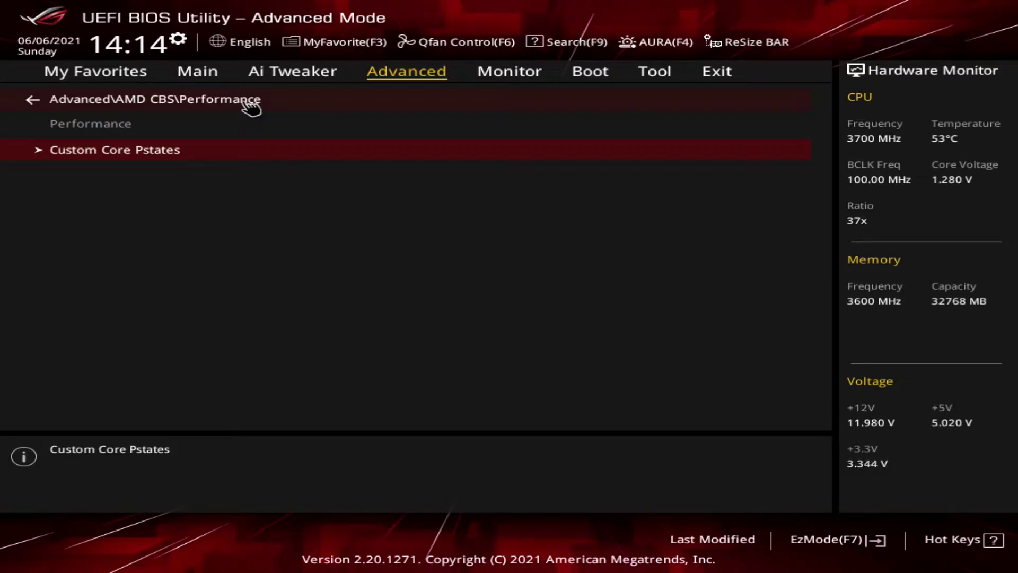
click(251, 105)
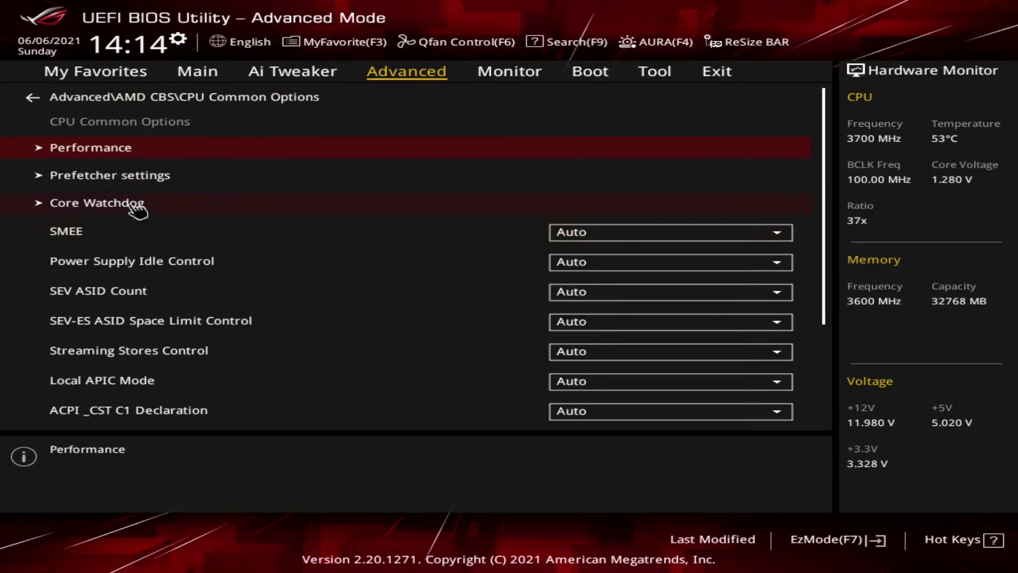
Examine the L1 Stream HW Prefetcher choices in the Prefetcher settings without changing them, and return to CPU Common Options.
click(152, 176)
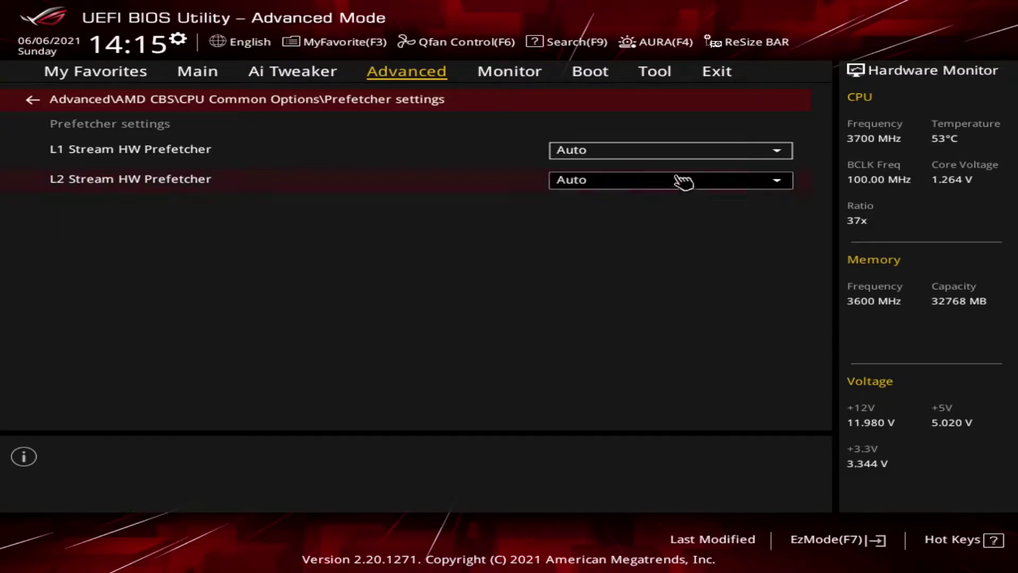
click(666, 153)
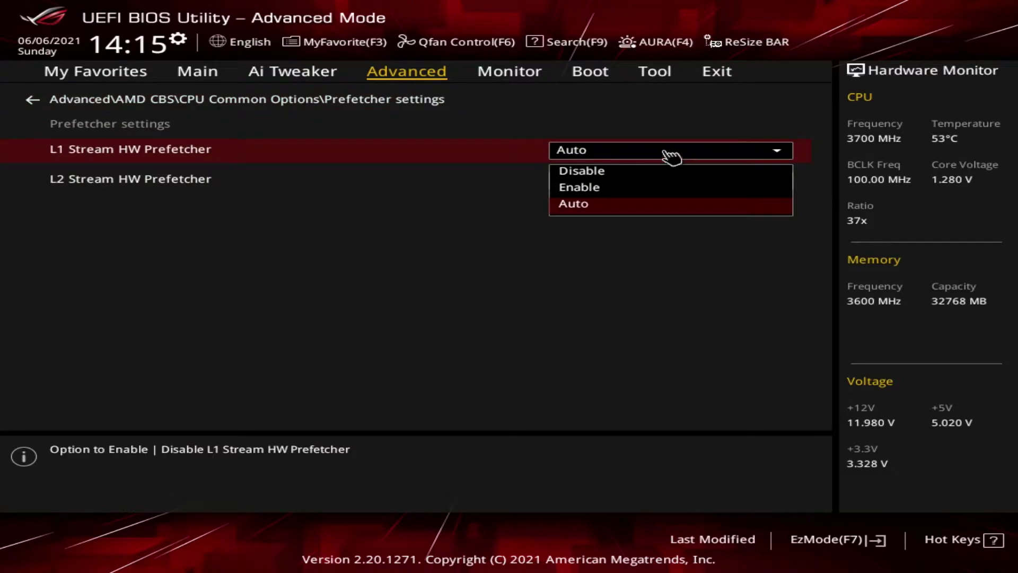
click(490, 149)
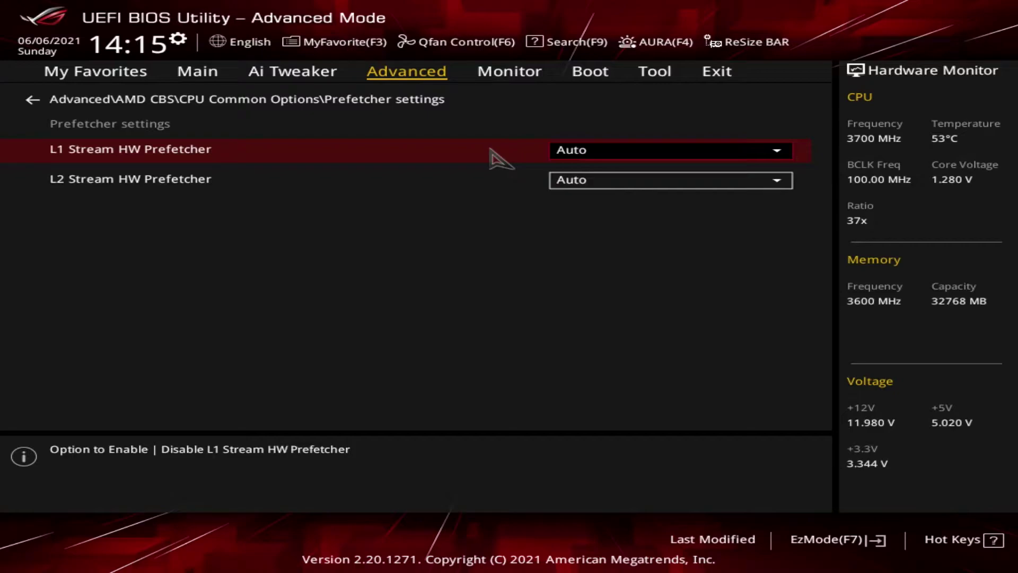
click(382, 101)
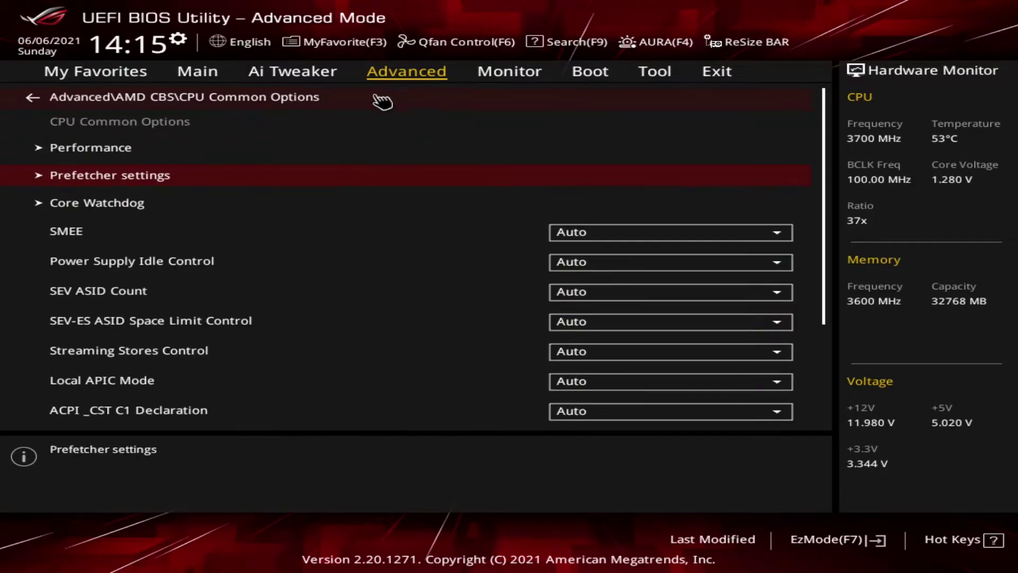
Set Core Watchdog Timer Enable to Enabled in the Core Watchdog settings and return to CPU Common Options.
click(84, 208)
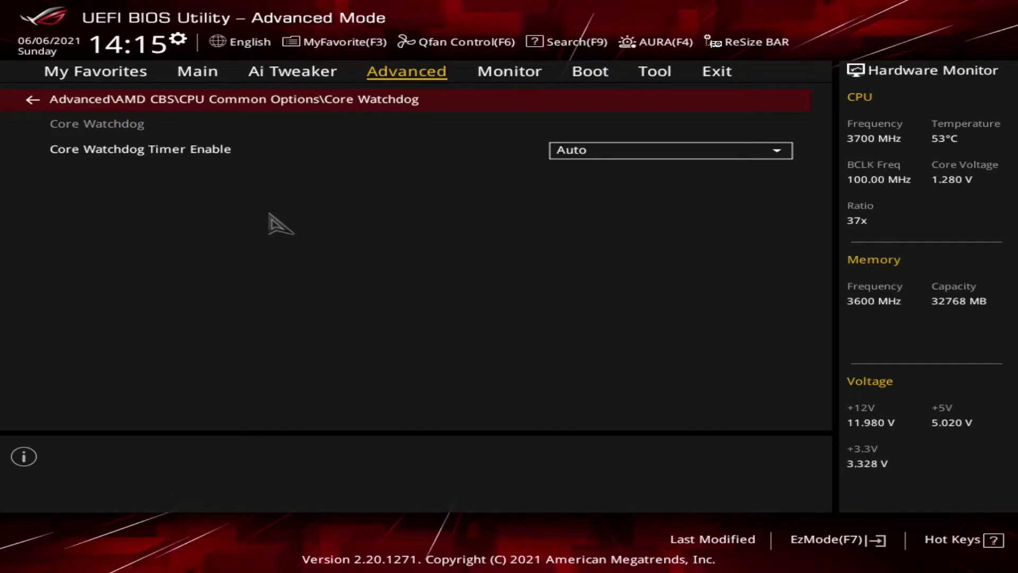
click(673, 153)
click(599, 192)
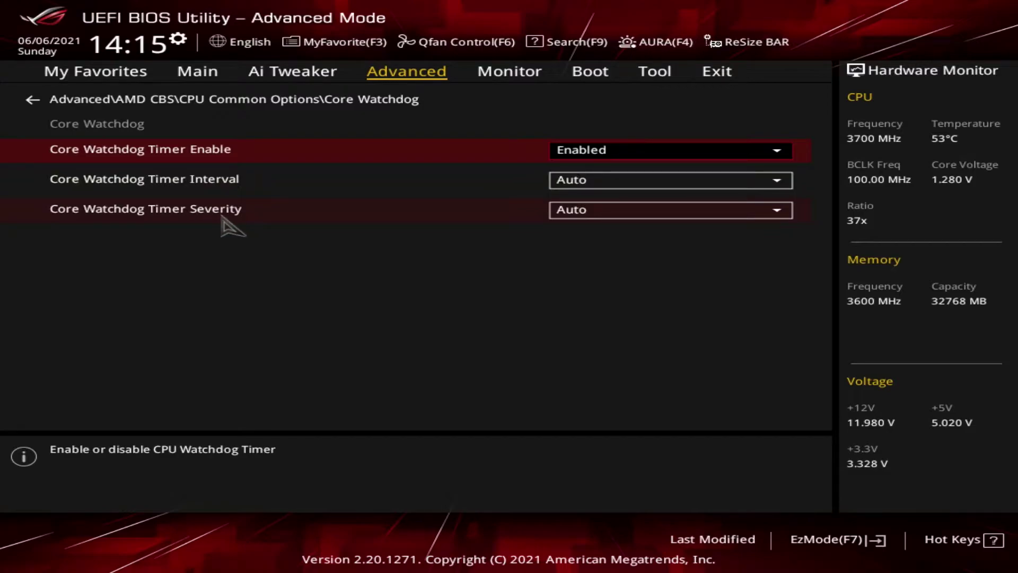
click(283, 106)
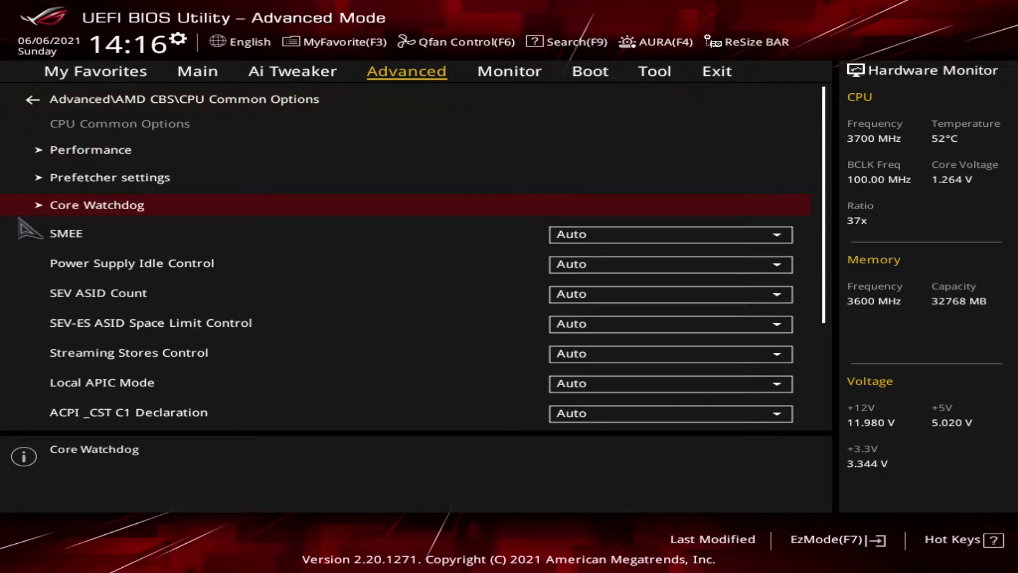
Read the help descriptions for SMEE, Power Supply Idle Control and SEV ASID Count.
click(80, 242)
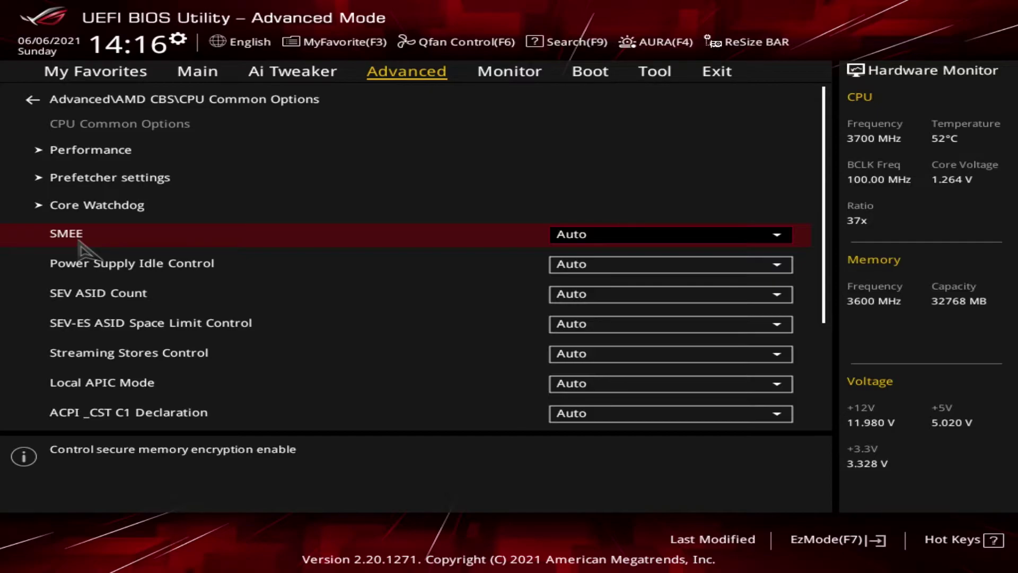
click(204, 273)
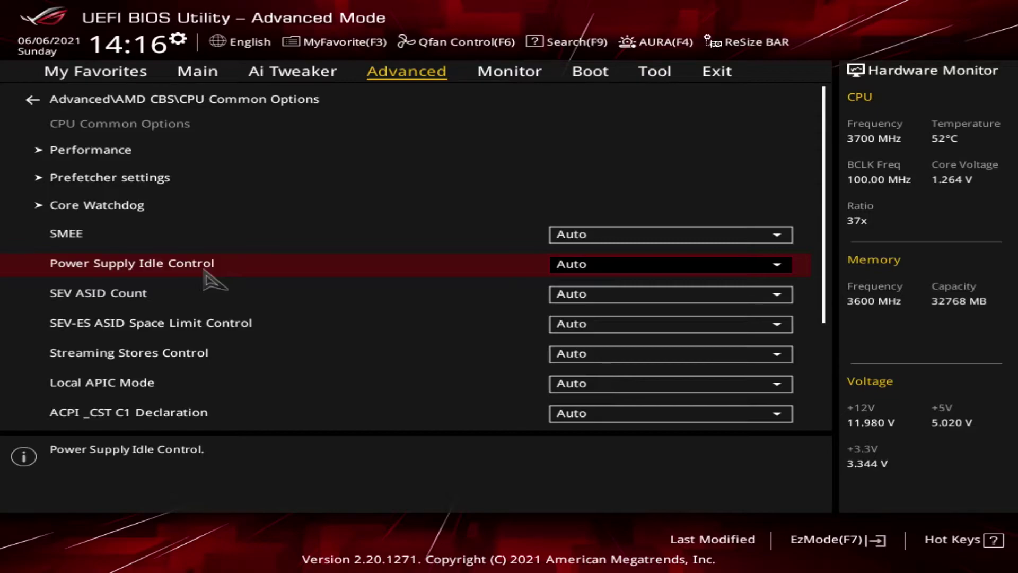
click(197, 308)
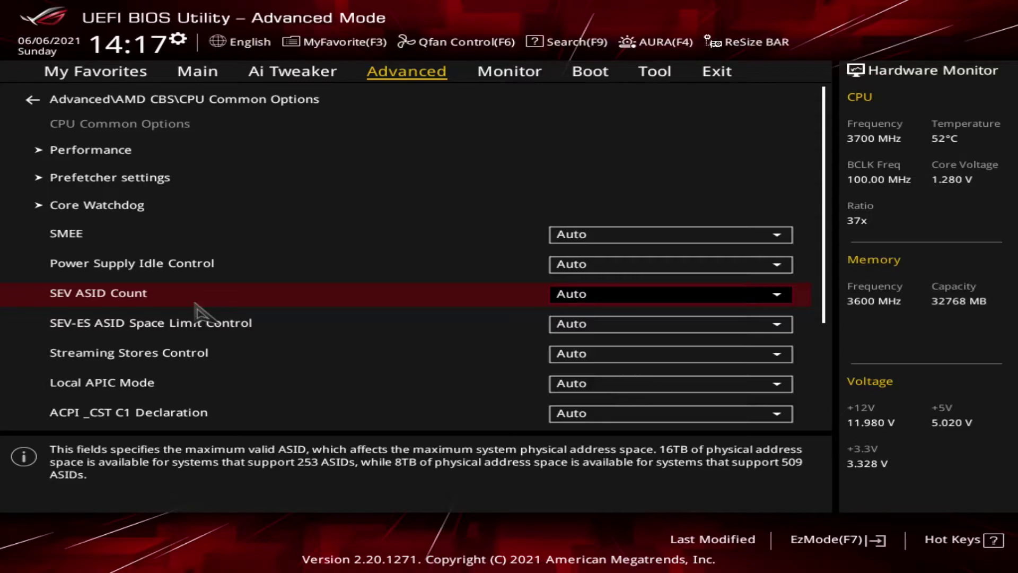
Set SEV-ES ASID Space Limit Control to Manual.
click(194, 324)
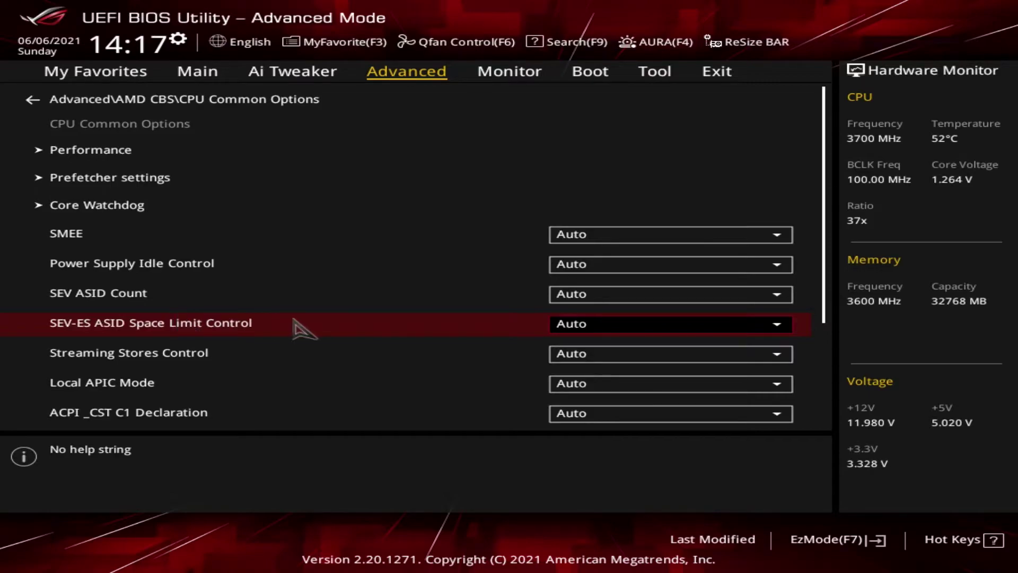
click(728, 327)
click(670, 361)
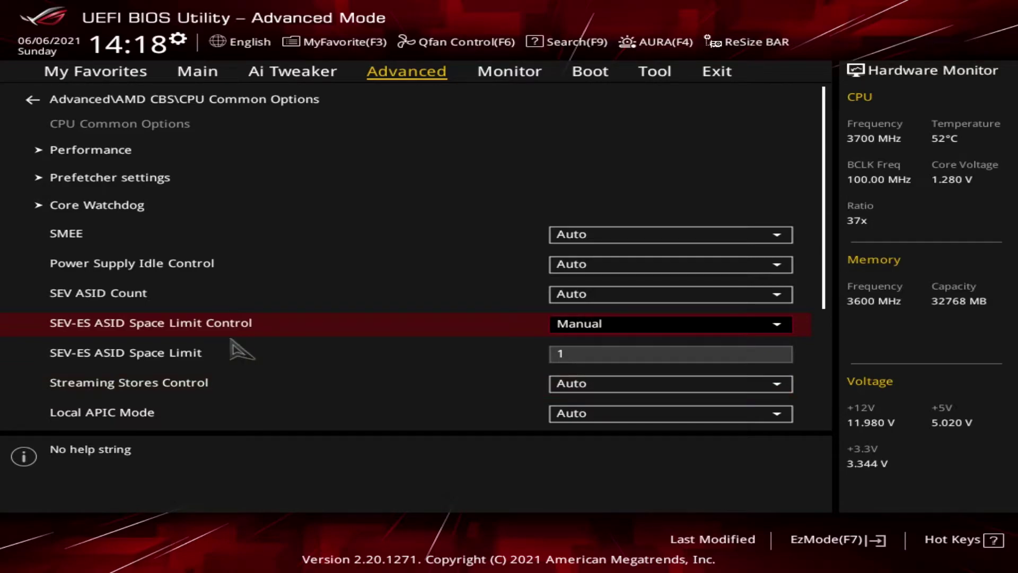
Read the help for Local APIC Mode and ACPI _CST C1 Declaration and look over the options below them.
click(210, 412)
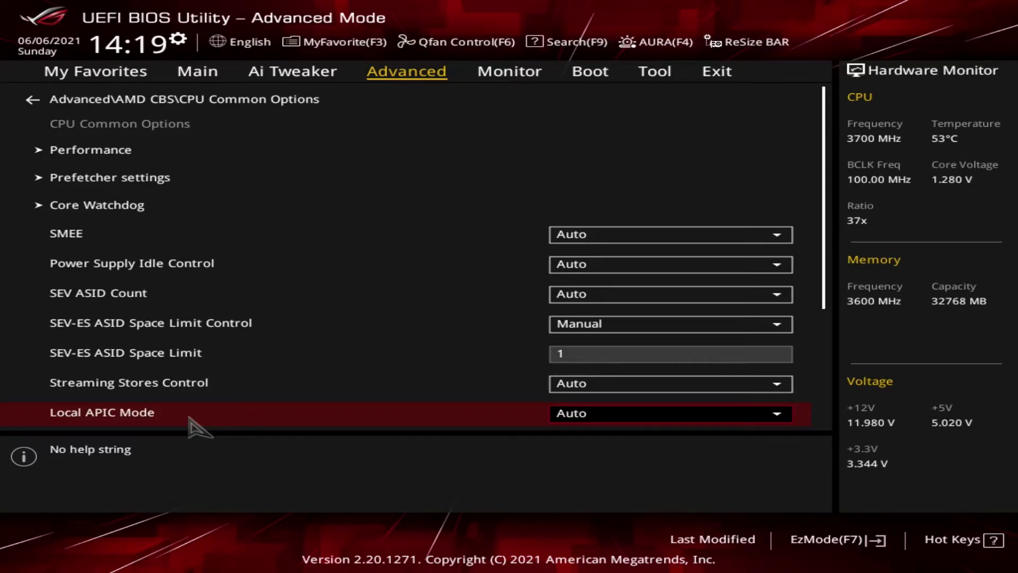
key(Down)
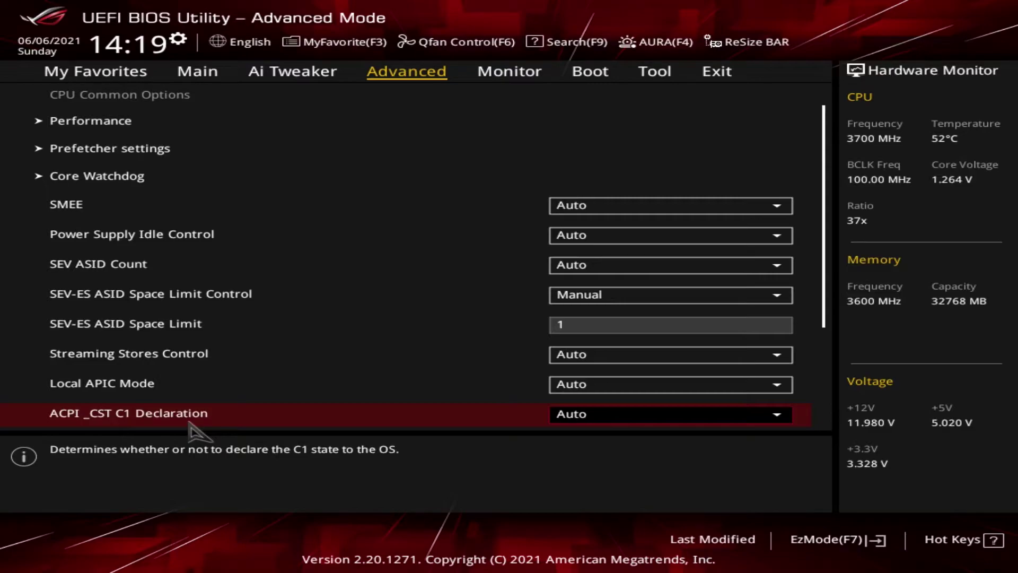
scroll(164, 419, down, 2)
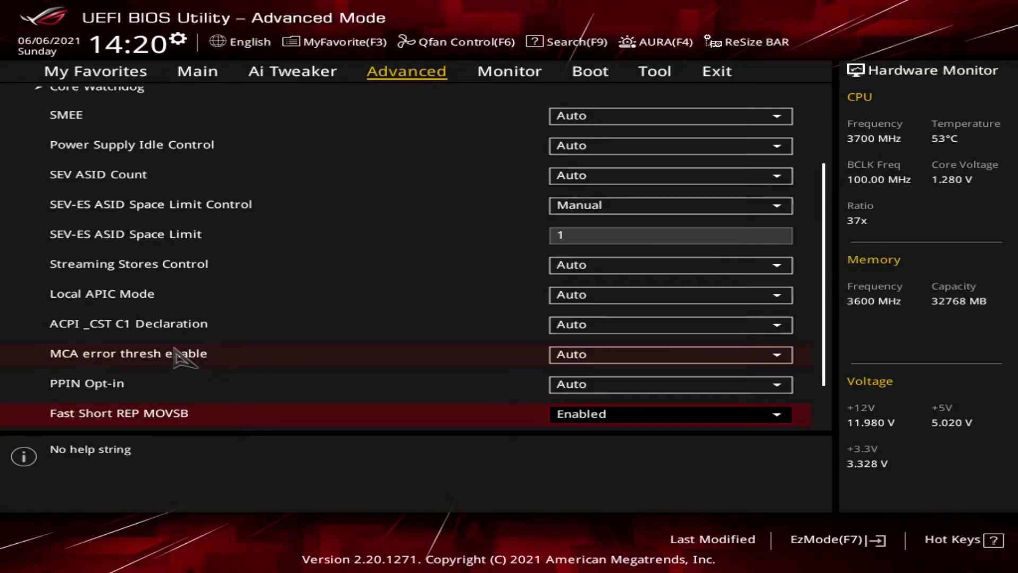
Set MCA error thresh enable to True to expose its threshold count, and return it to Auto.
click(632, 361)
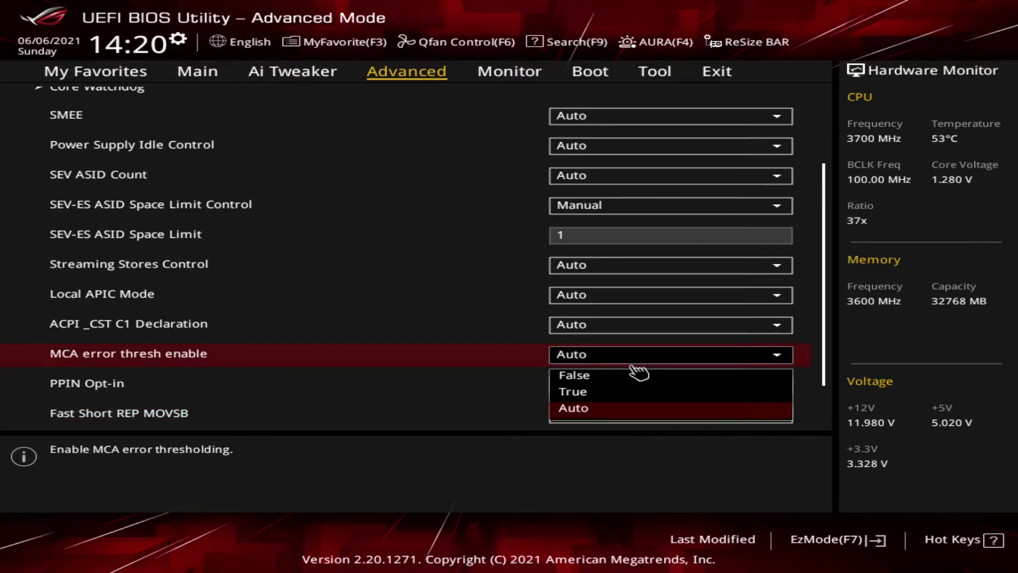
click(573, 392)
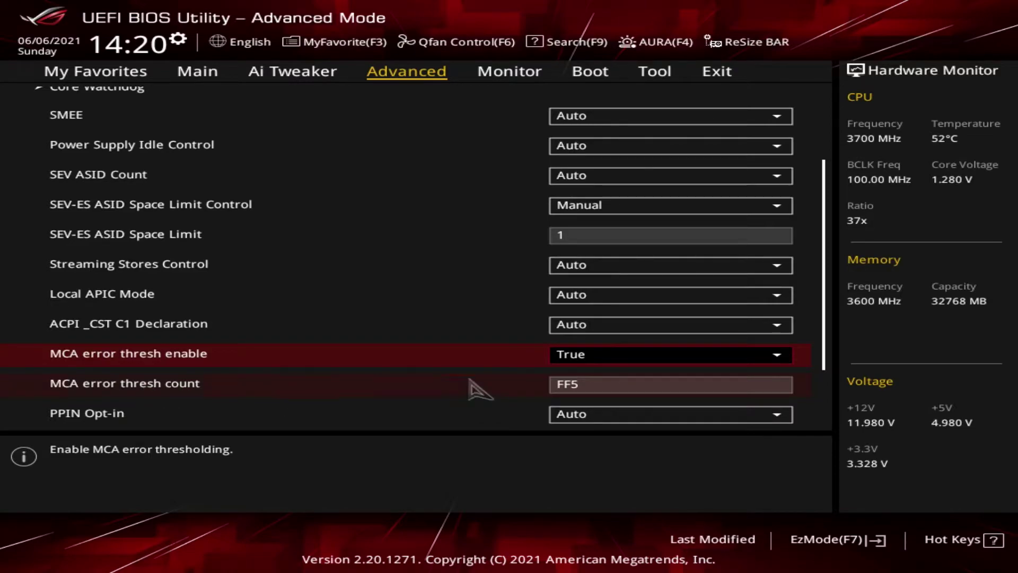
click(644, 360)
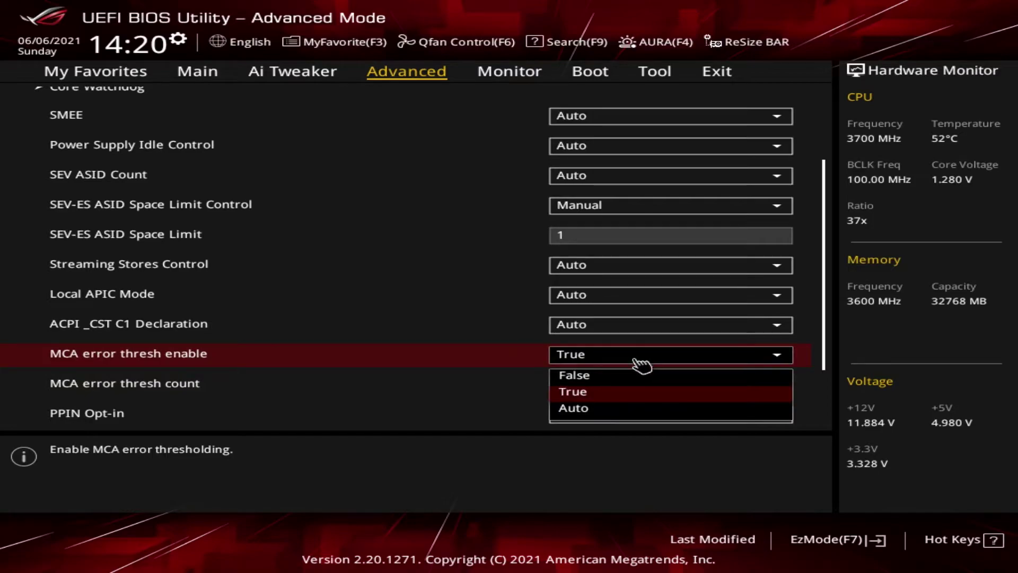
click(580, 408)
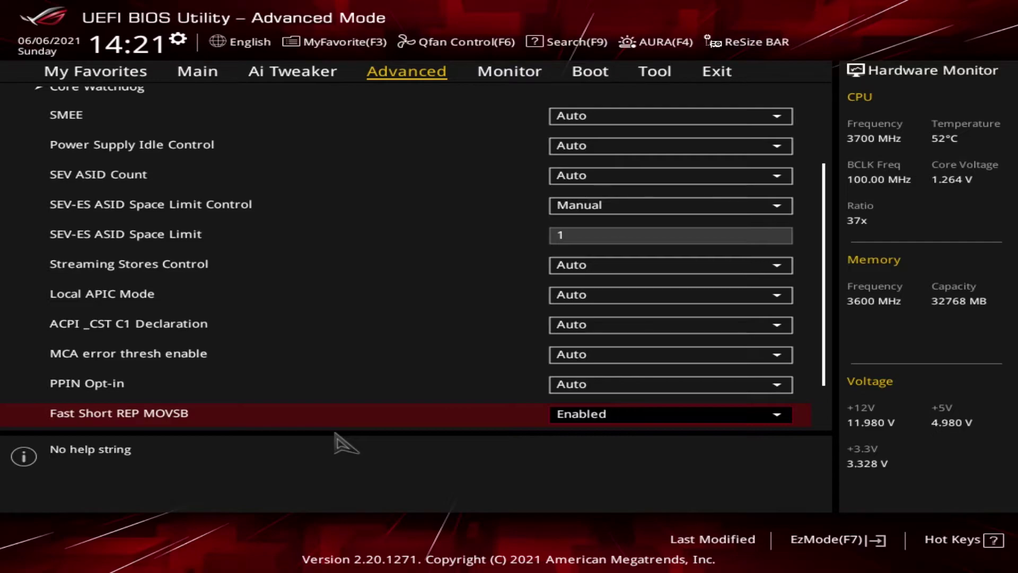
Examine Fast Short REP MOVSB, Enhanced REP MOVSB/STOSB and IBS hardware workaround, and return to the start of CPU Common Options.
scroll(342, 419, down, 2)
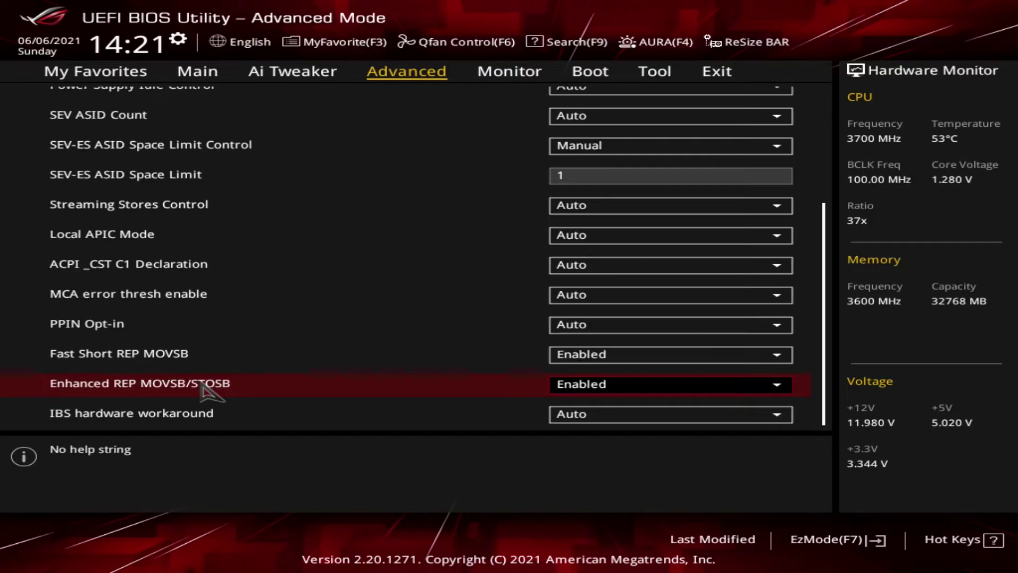
key(Down)
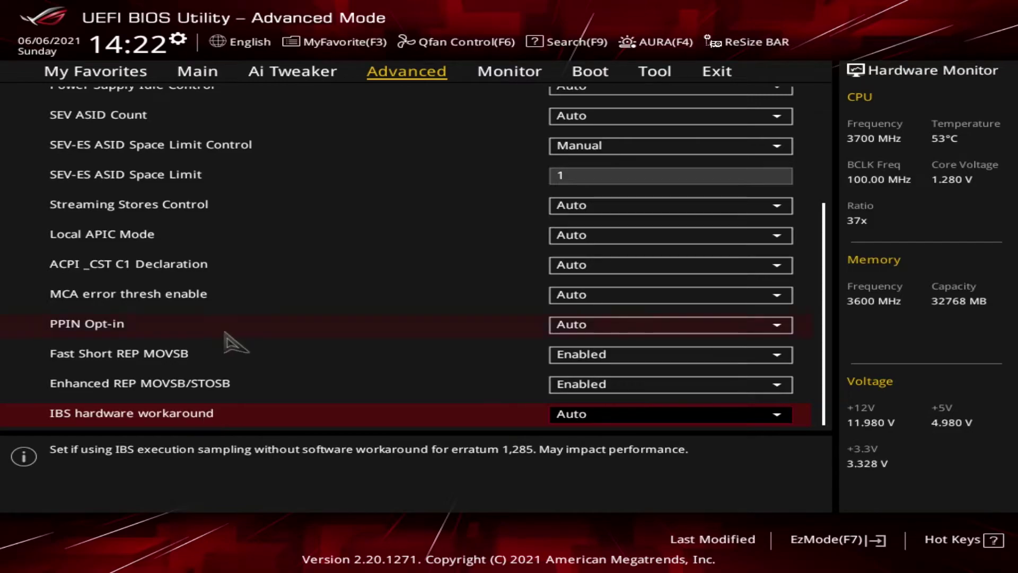
key(Up)
key(Up)
key(Up)
key(Up)
key(Up)
key(Up)
key(Up)
key(Up)
key(Up)
key(Up)
key(Up)
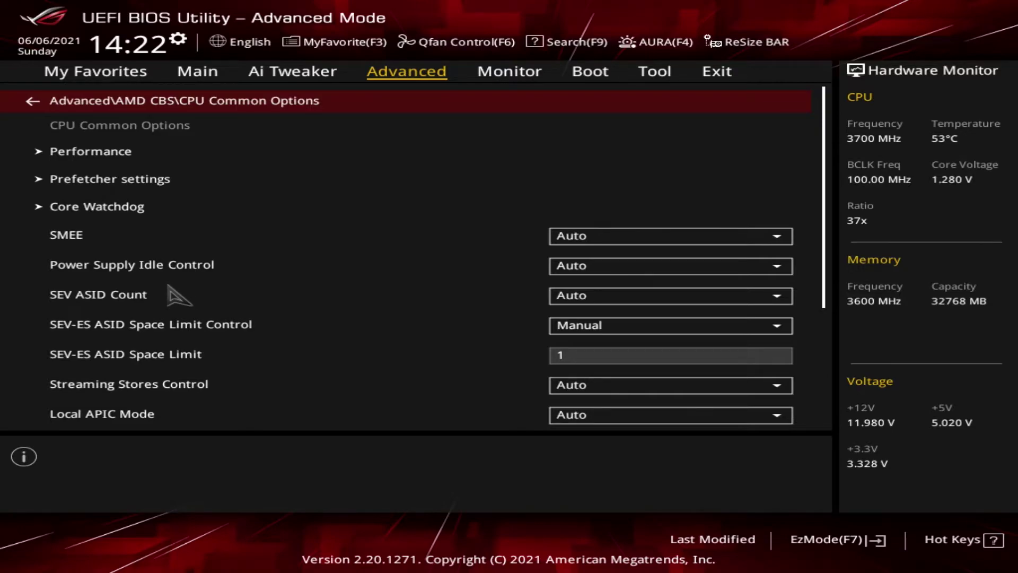
Reopen CPU Common Options from AMD CBS and set SEV-ES ASID Space Limit Control back to Auto.
click(316, 101)
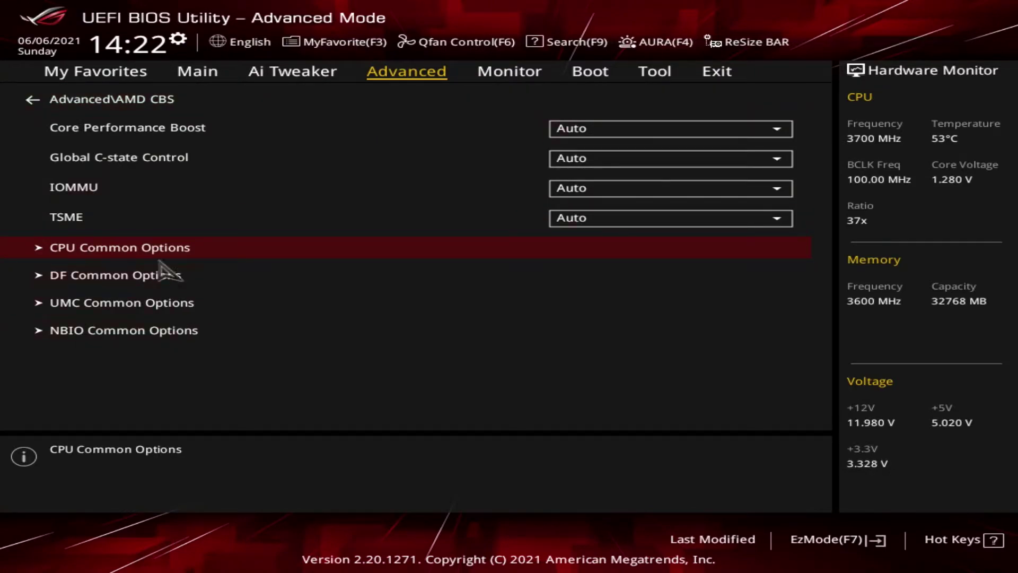
click(171, 248)
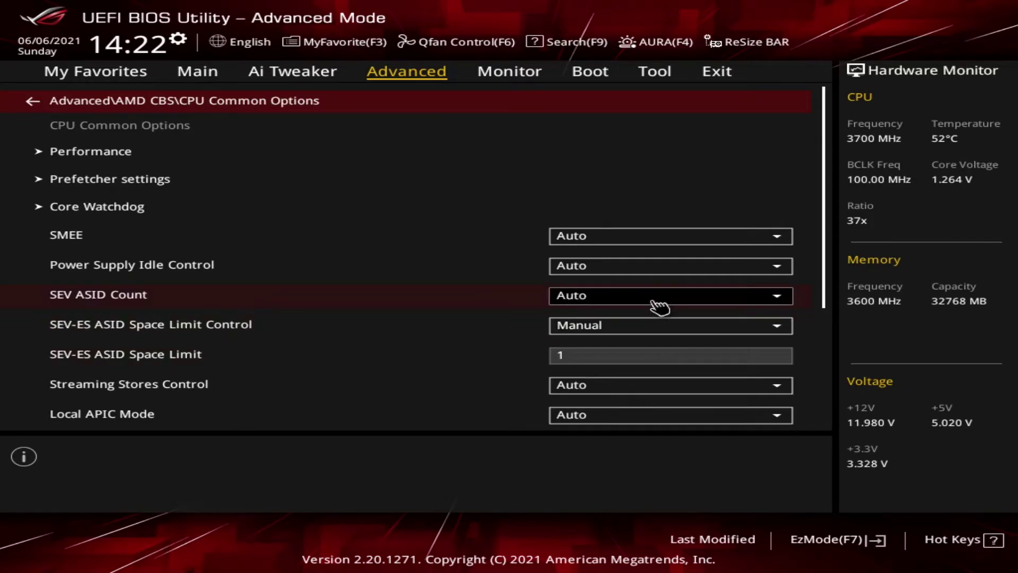
click(654, 328)
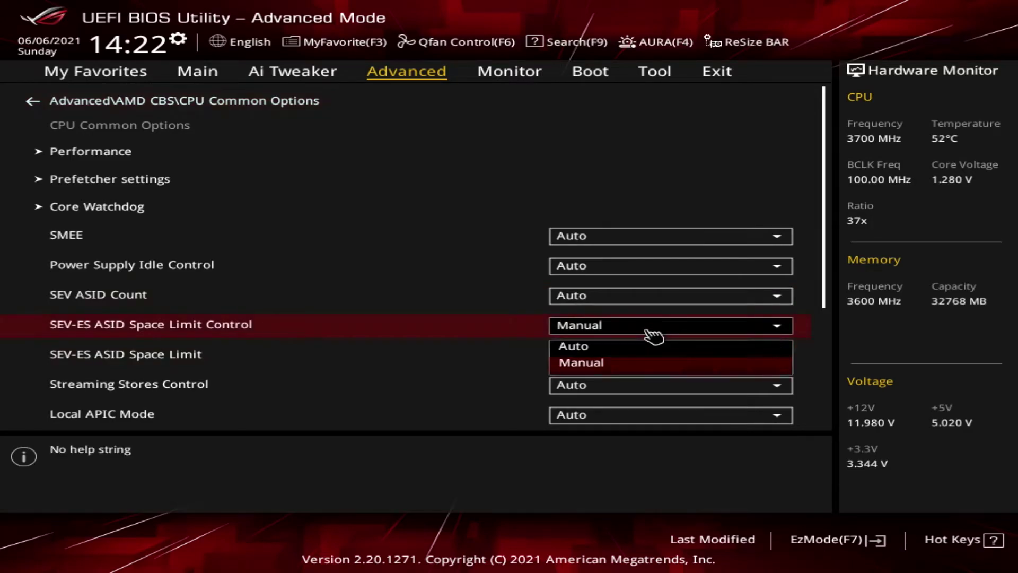
click(619, 350)
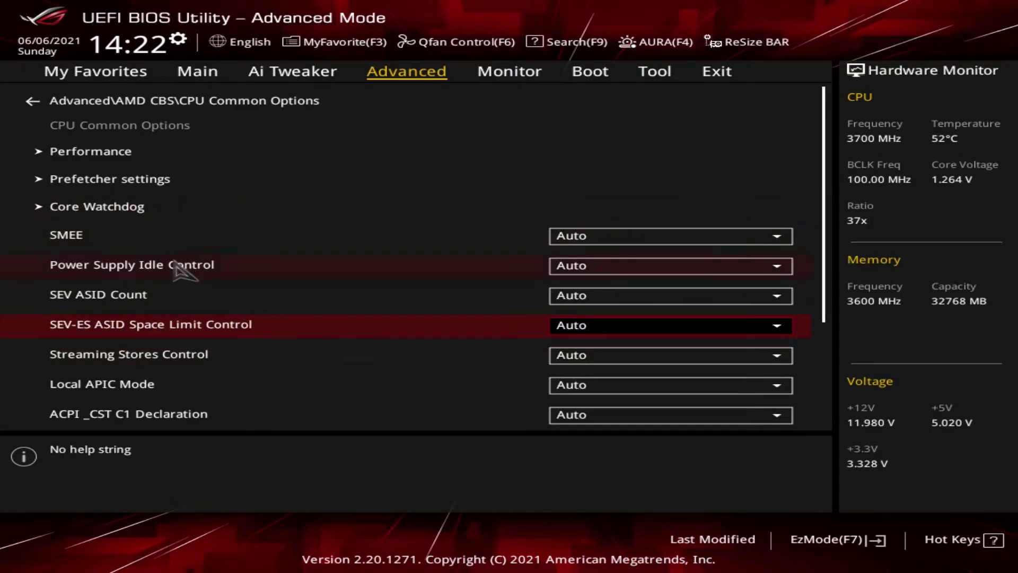
Review the remaining CPU Common Options from Streaming Stores Control down to IBS hardware workaround.
key(Down)
key(Down)
key(Down)
scroll(178, 286, down, 5)
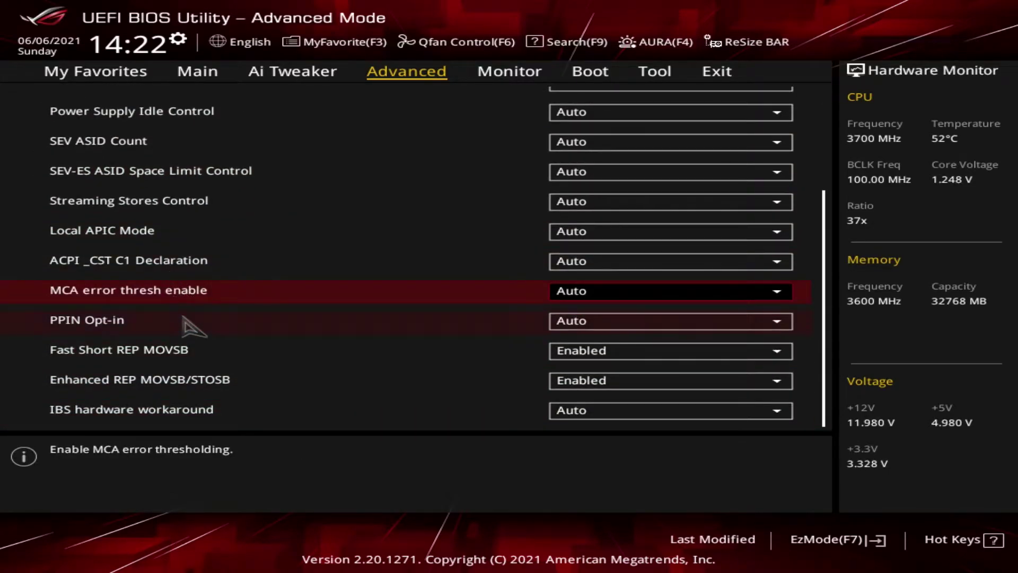
Leave CPU Common Options for the AMD CBS overview and open DF Common Options.
key(Up)
key(Up)
key(Up)
key(Up)
key(Up)
key(Up)
key(Up)
key(Up)
key(Up)
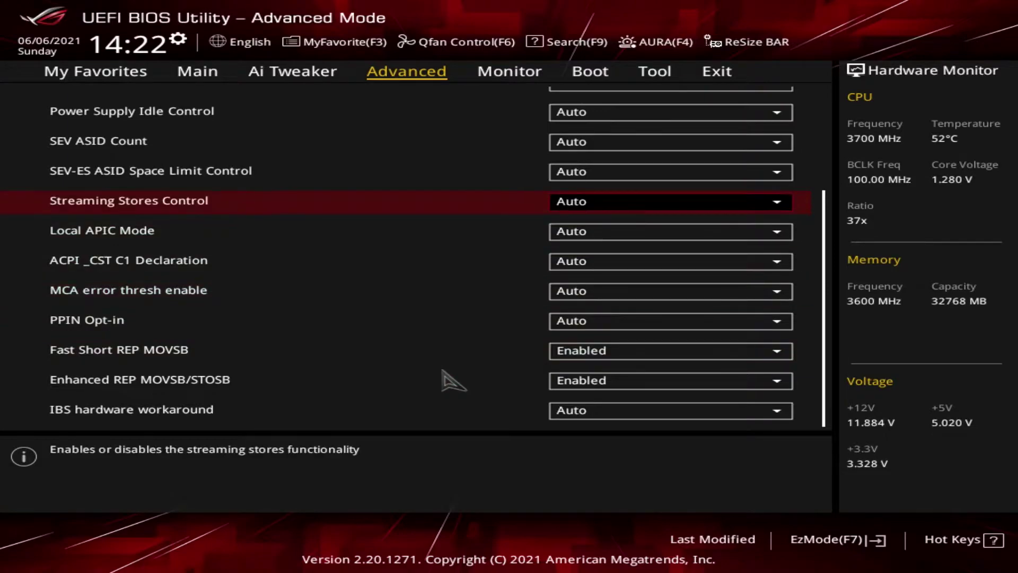
key(Up)
key(Up)
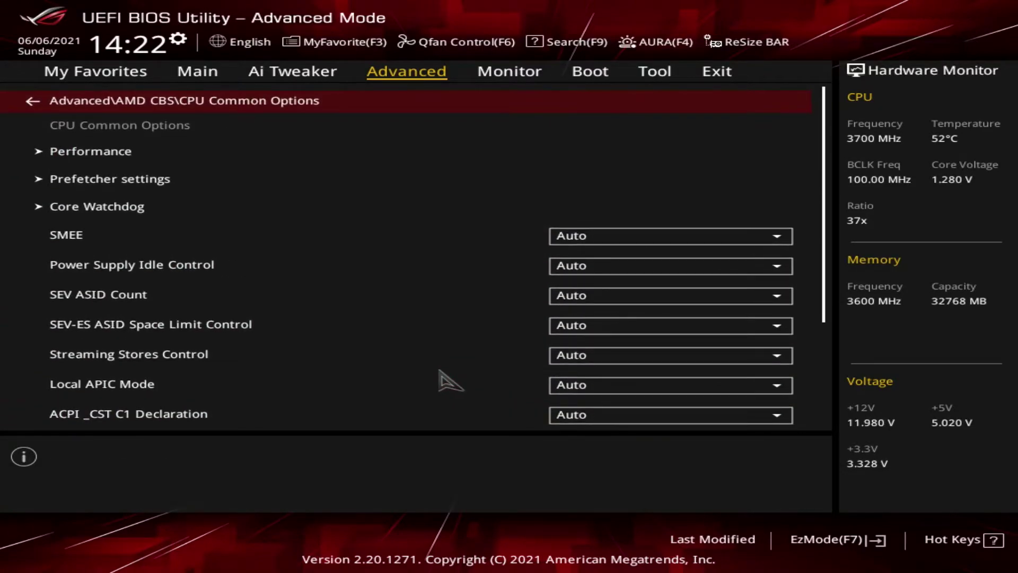
click(259, 111)
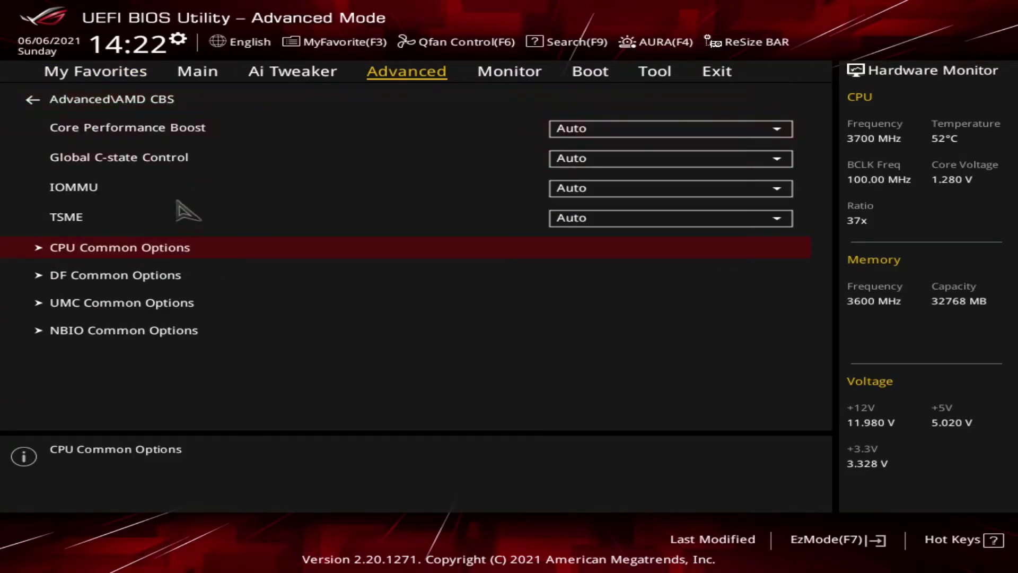
click(152, 279)
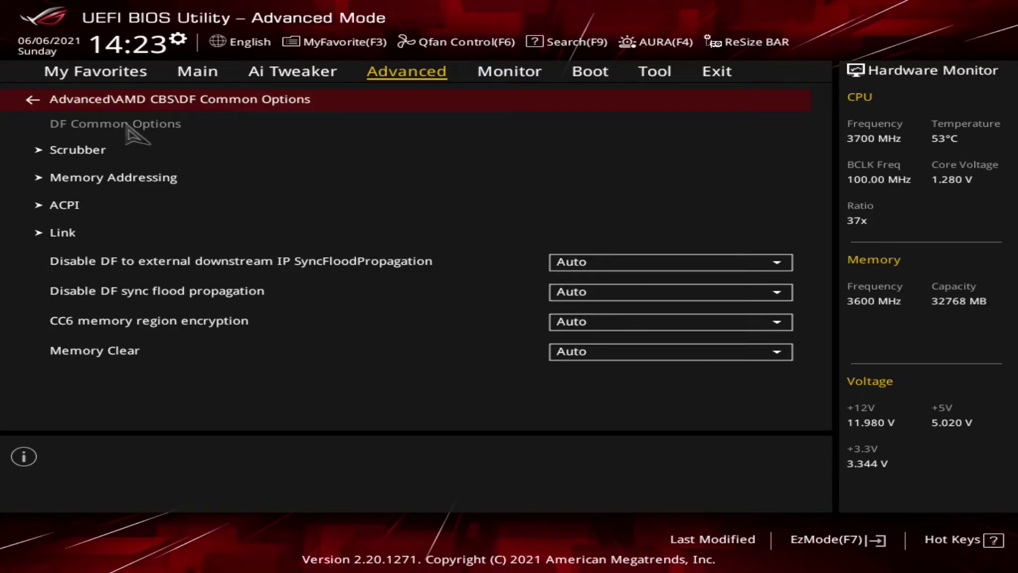
Examine the Scrubber settings, including the choices for Redirect scrubber limit, and return to DF Common Options.
click(66, 151)
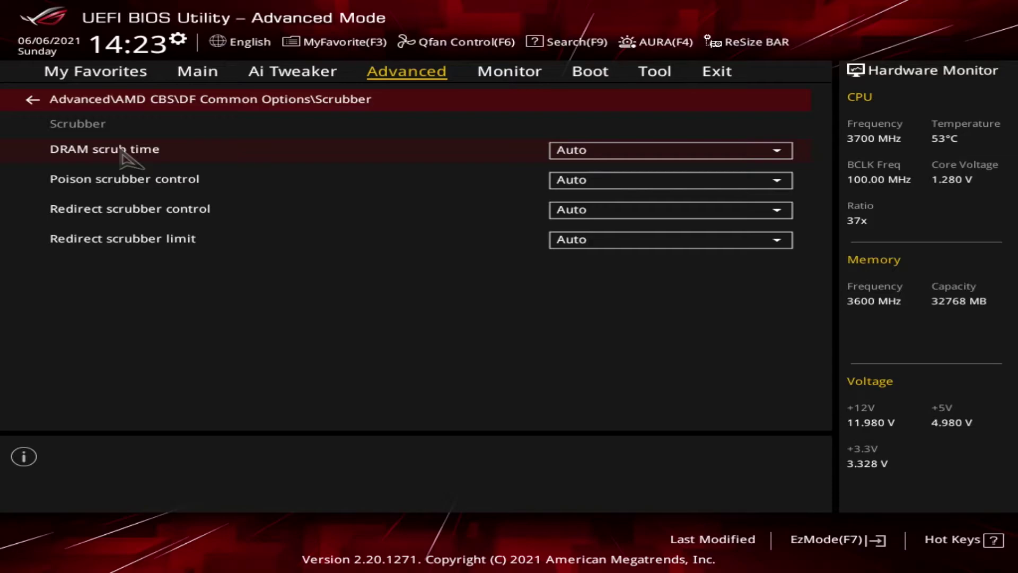
click(118, 189)
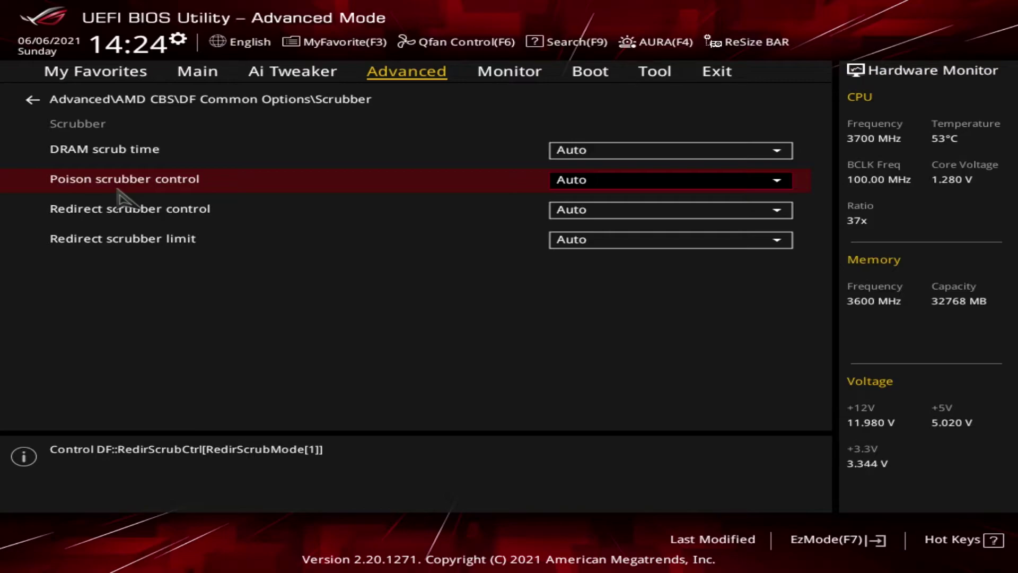
click(188, 210)
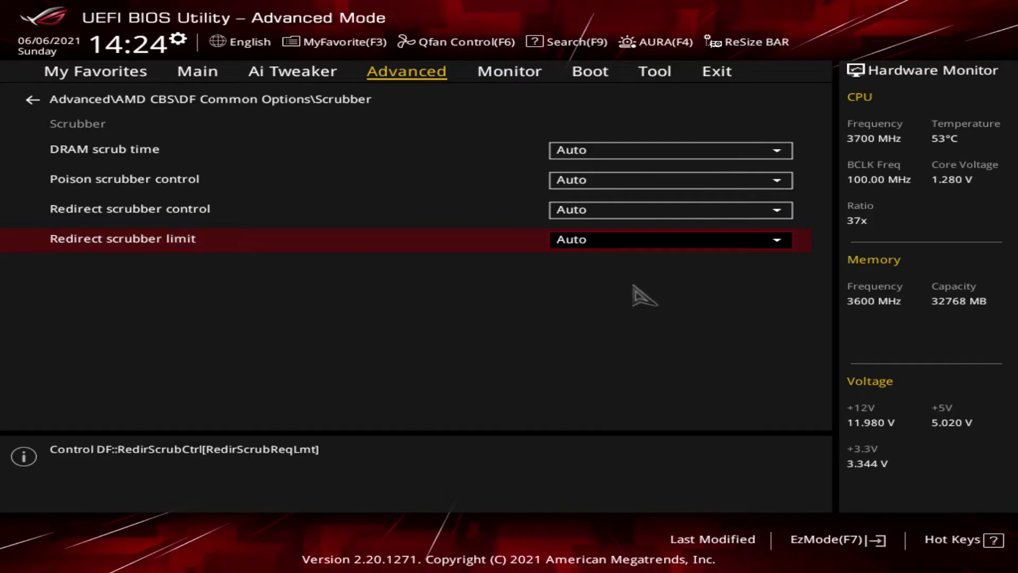
click(731, 245)
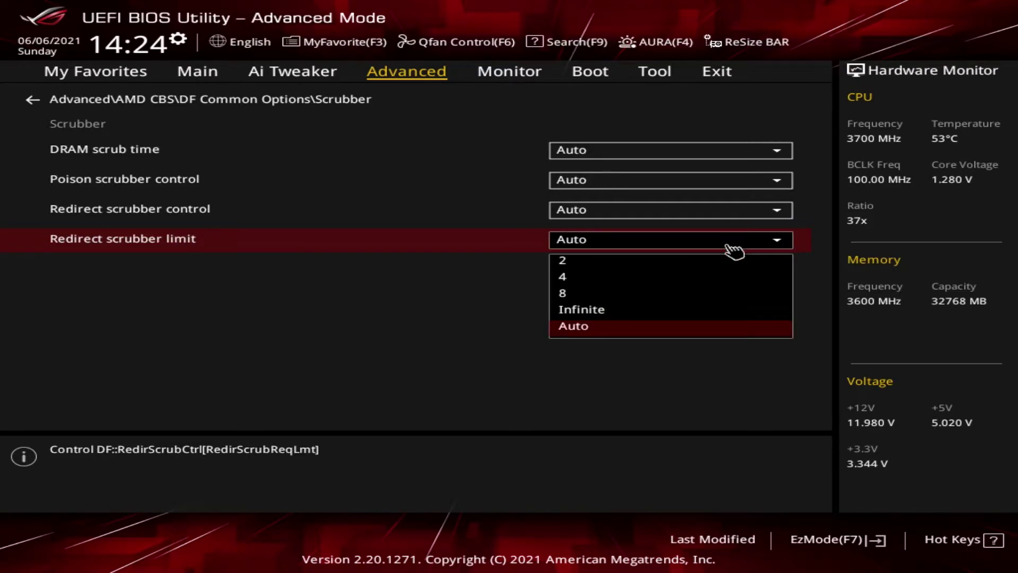
click(732, 247)
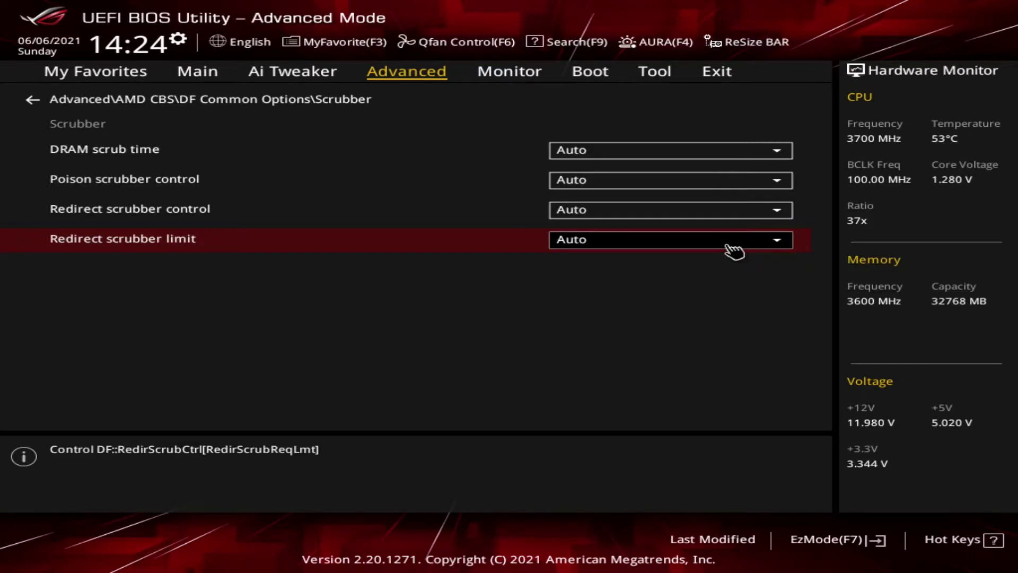
click(132, 99)
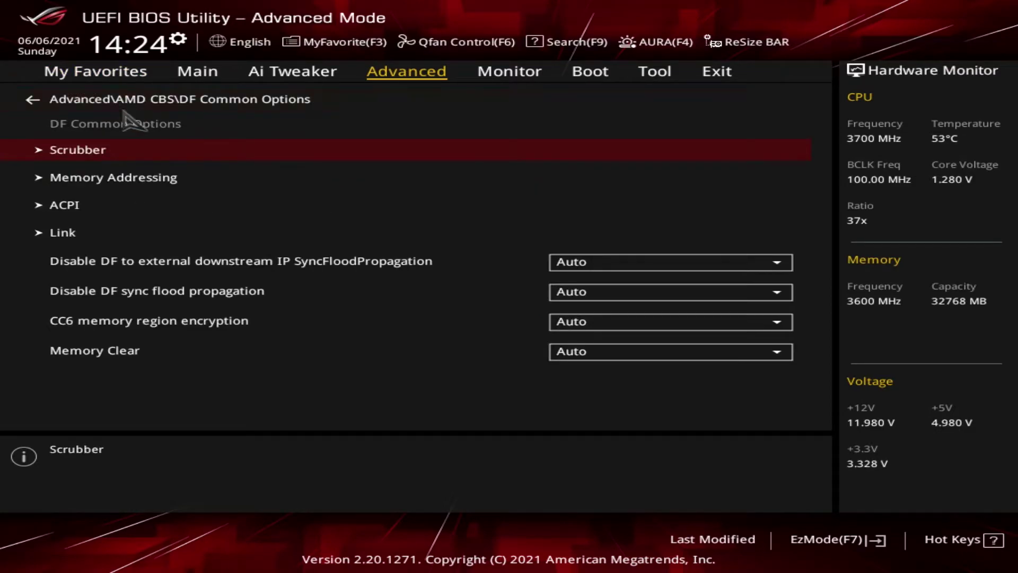
Examine the Memory Addressing settings, including the choices for Memory interleaving size, and return to DF Common Options.
click(127, 181)
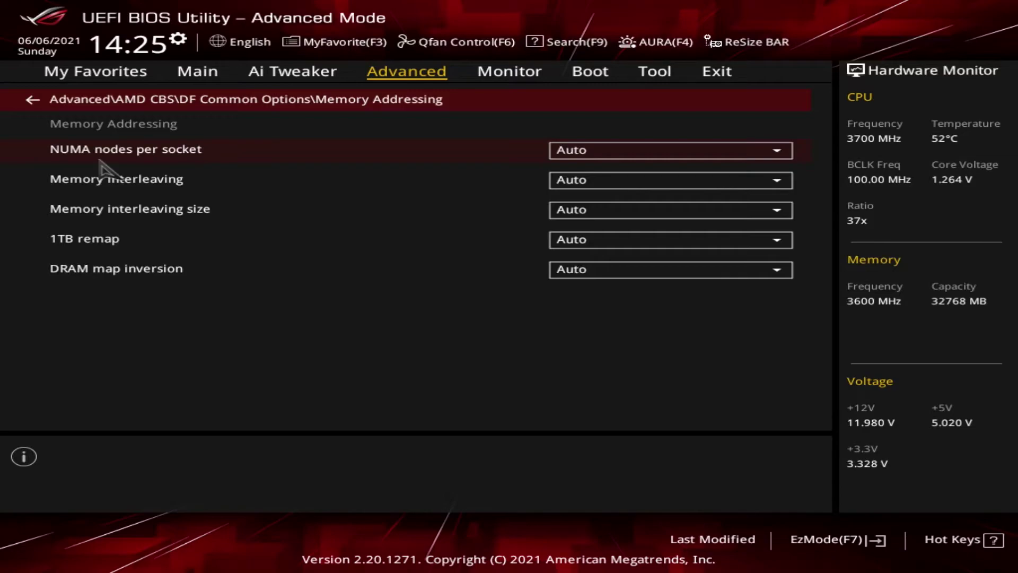
click(223, 186)
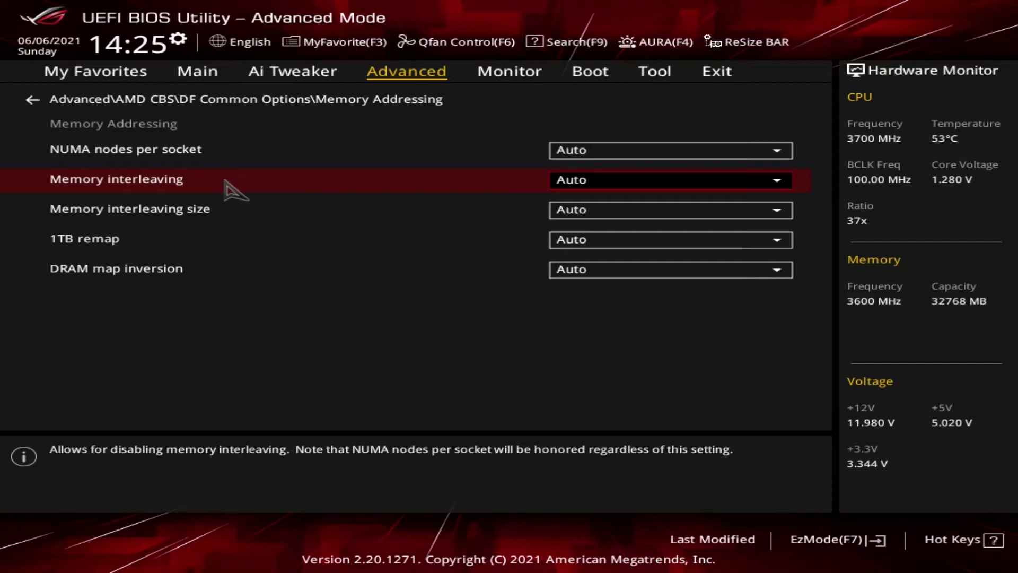
click(191, 216)
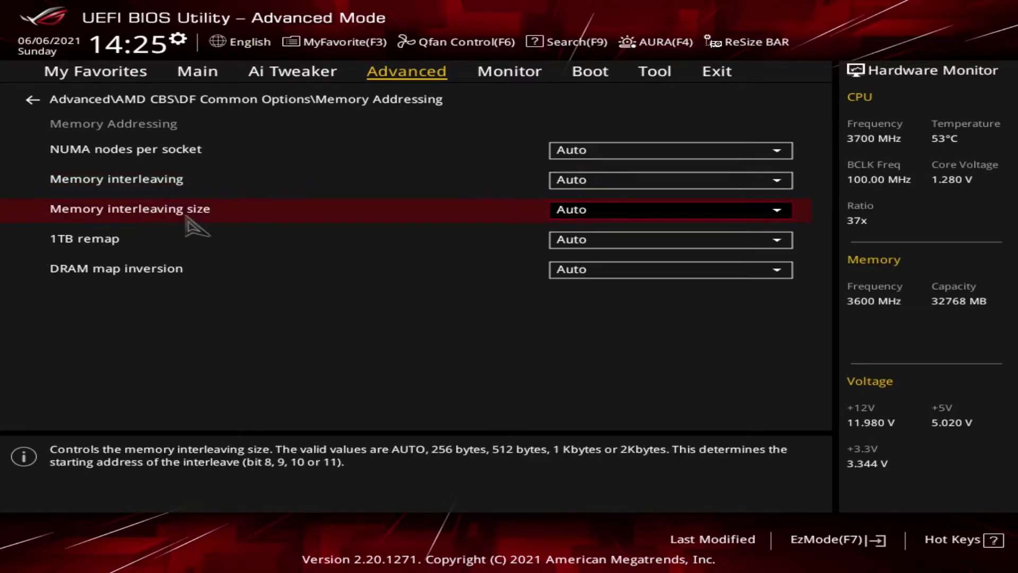
click(608, 215)
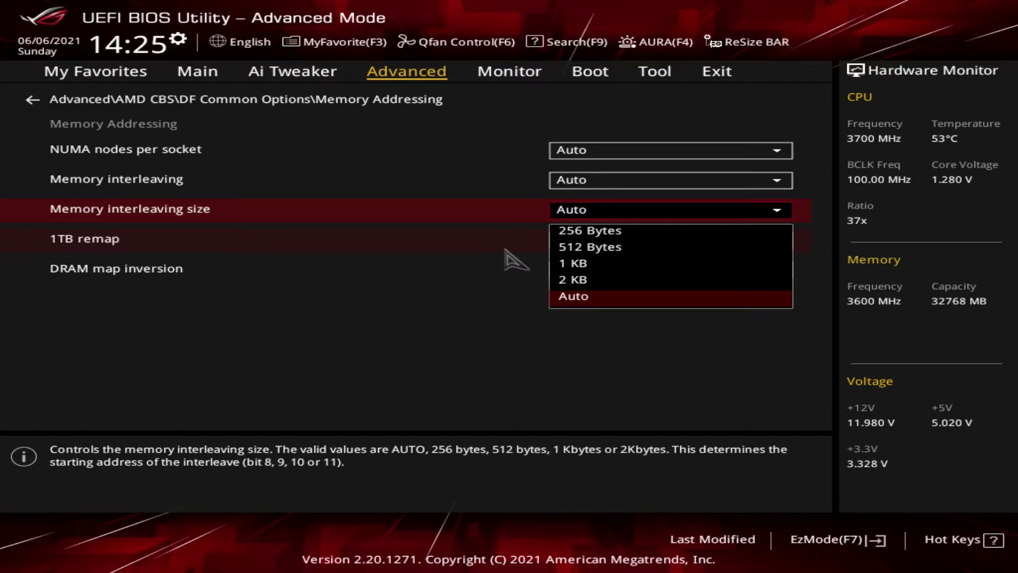
click(622, 296)
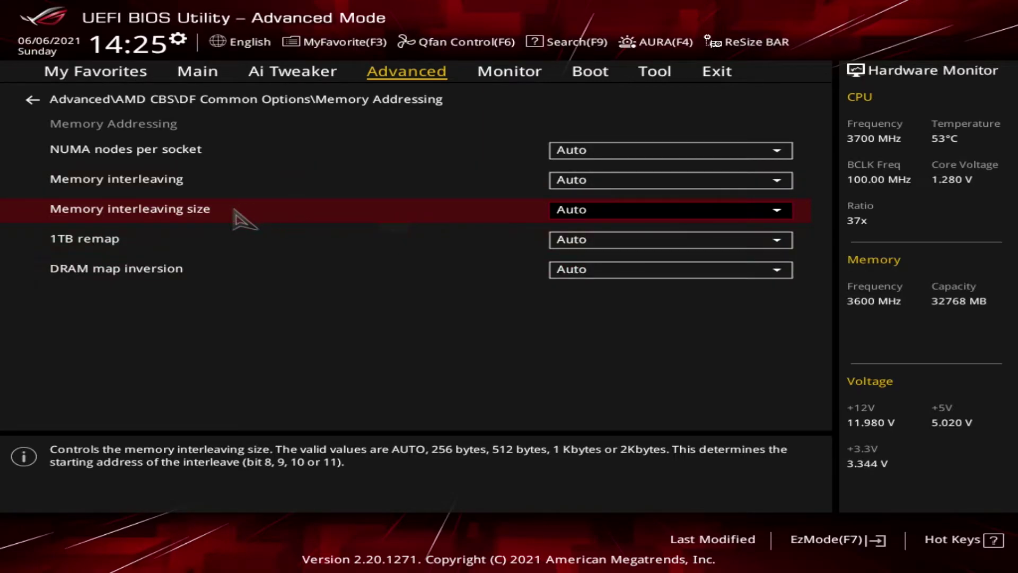
click(217, 236)
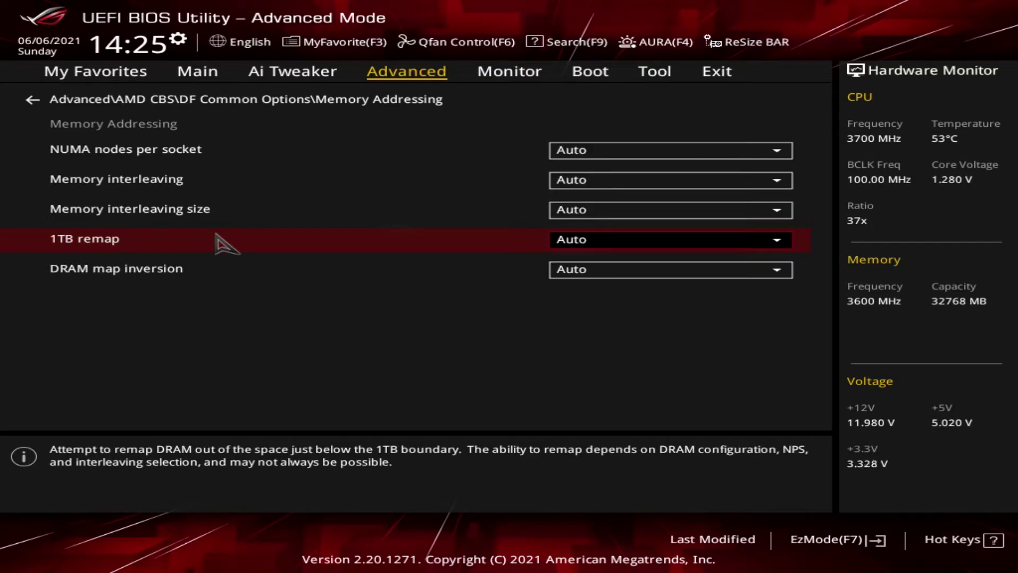
click(260, 274)
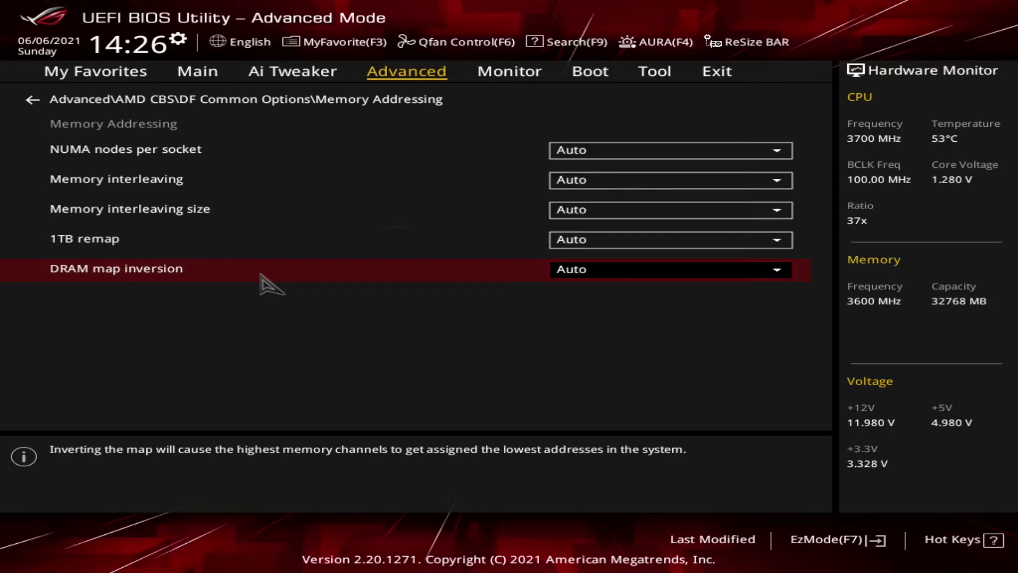
click(315, 110)
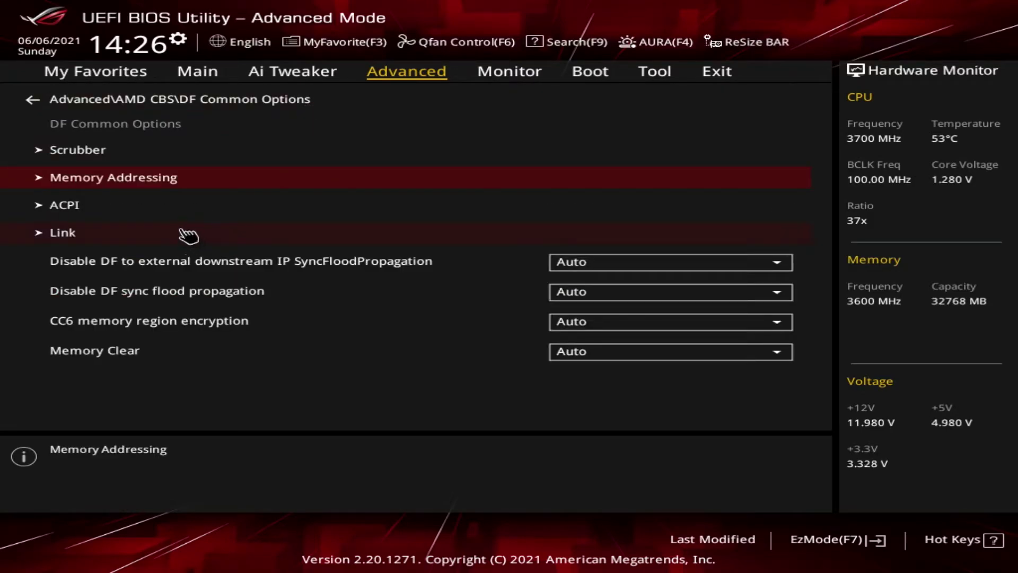
Examine the ACPI settings for SLIT Distance Control and SLIT remote relative distance, and return to DF Common Options.
click(181, 208)
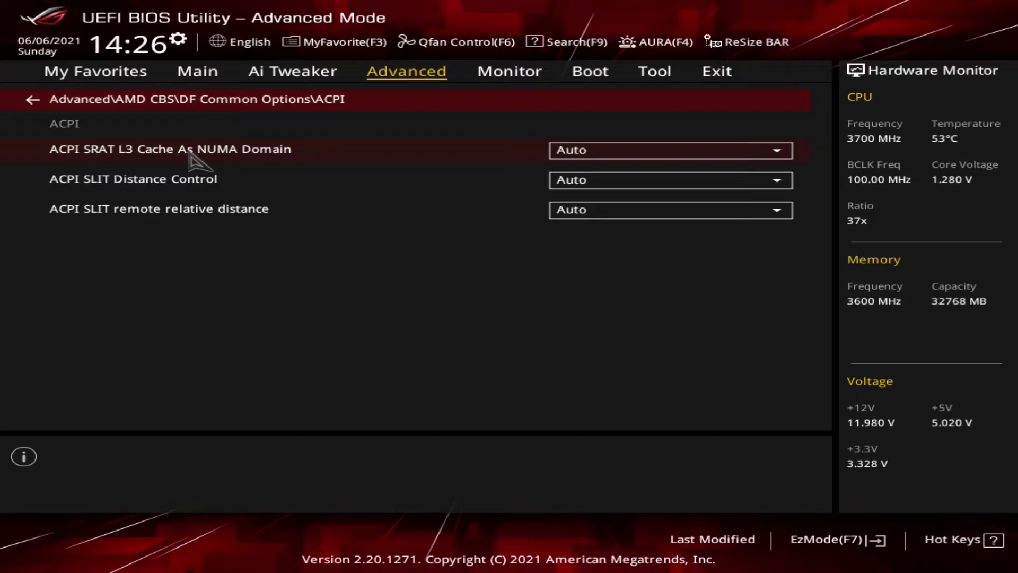
click(258, 189)
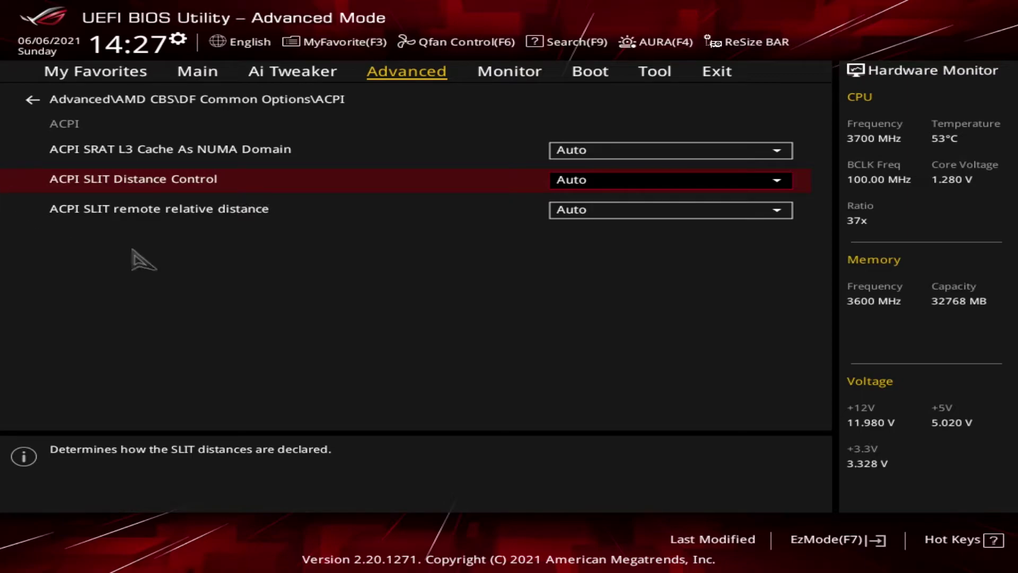
click(192, 221)
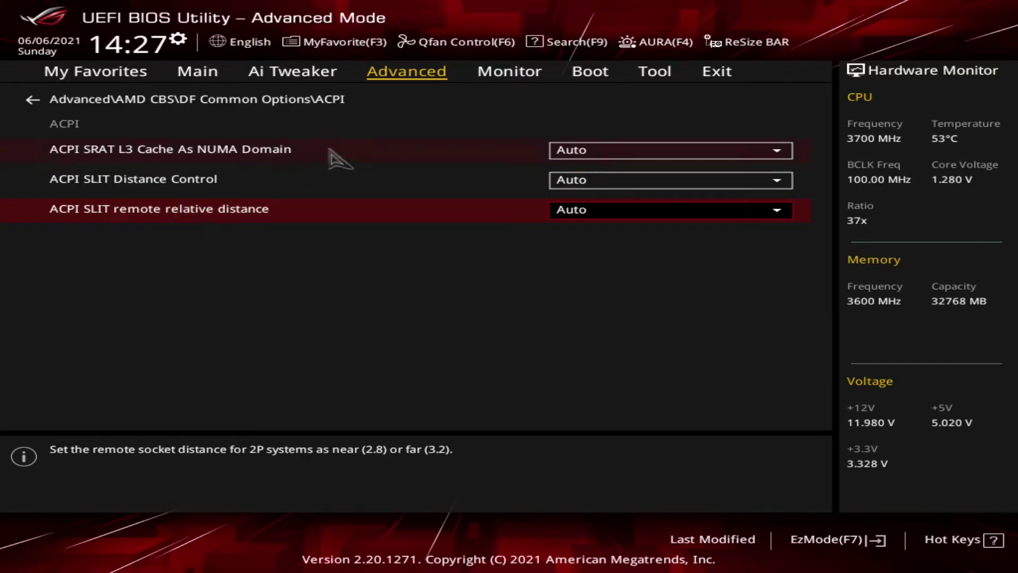
click(326, 102)
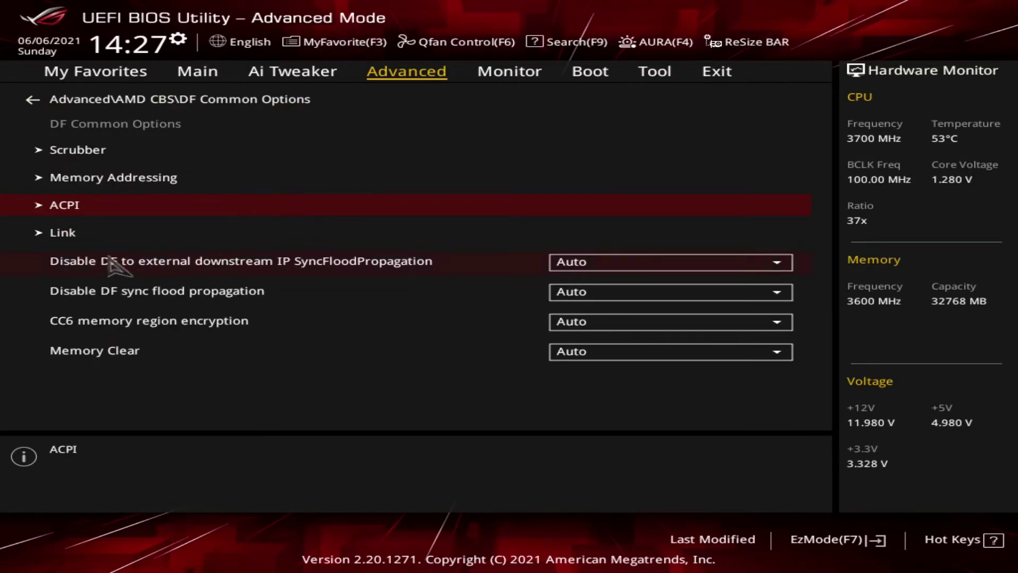
Open the Link settings and examine the entries from GMI encryption control down to xGMI TXEQ Mode.
click(89, 244)
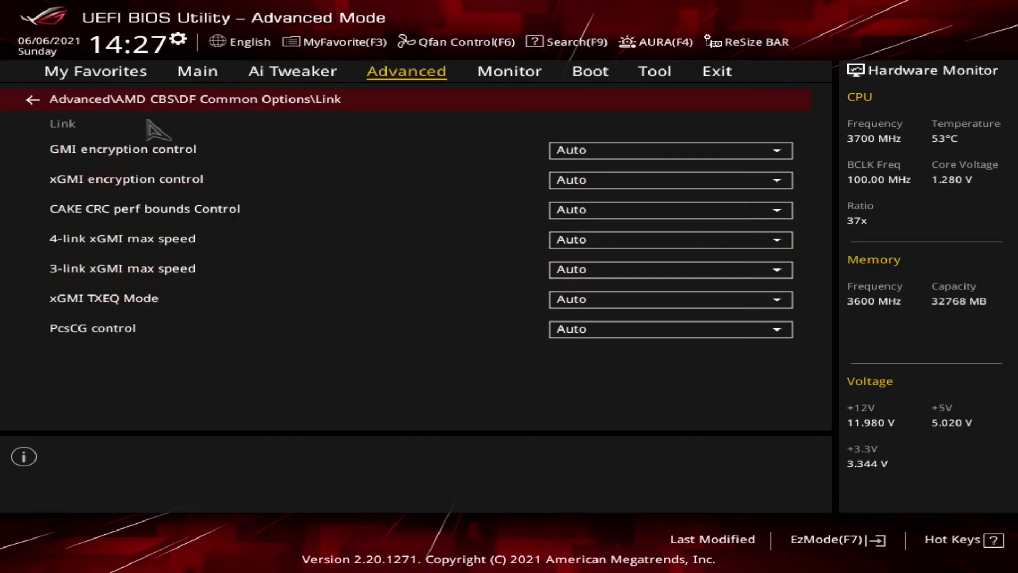
click(205, 145)
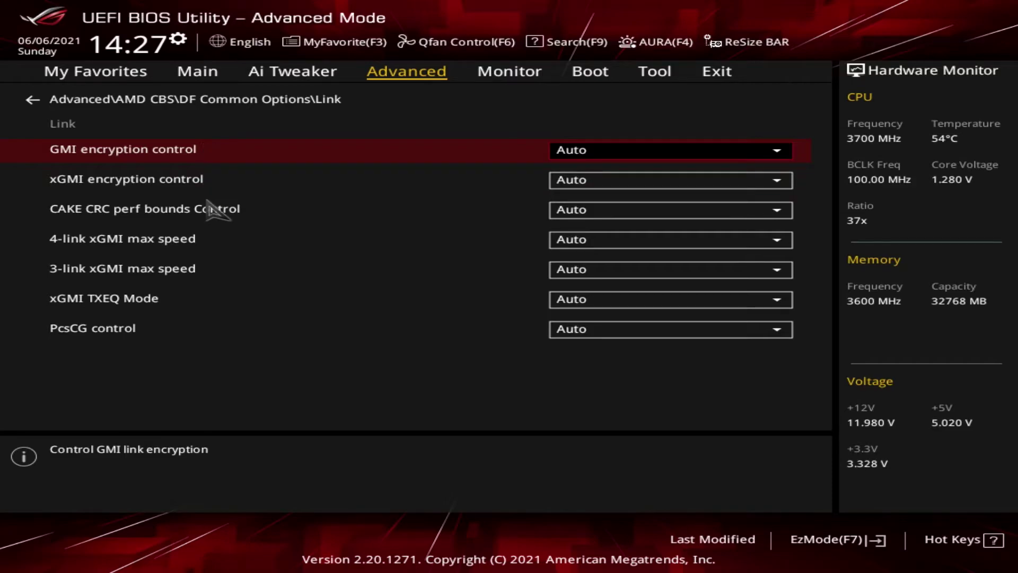
click(201, 183)
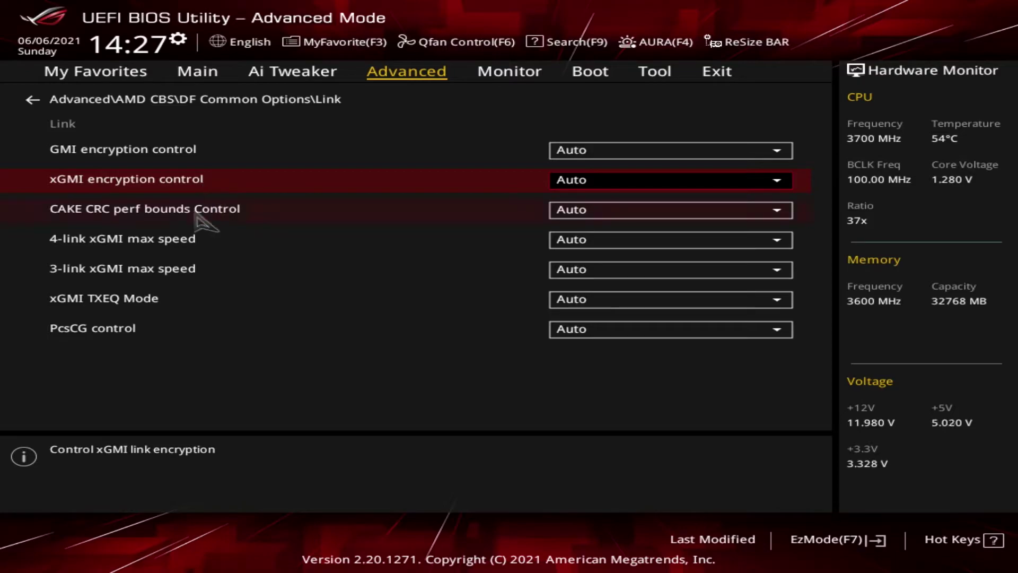
click(261, 216)
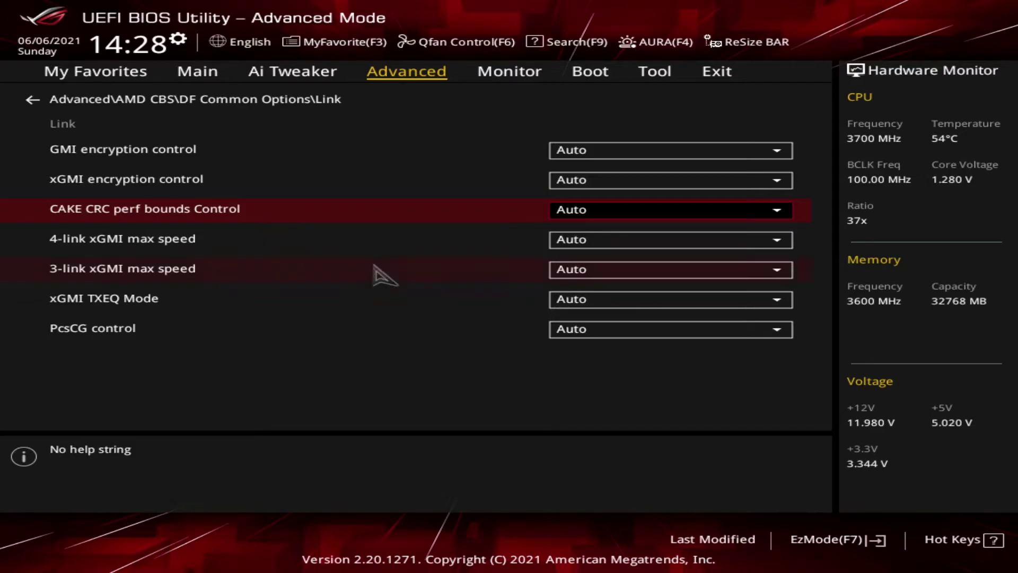
click(317, 249)
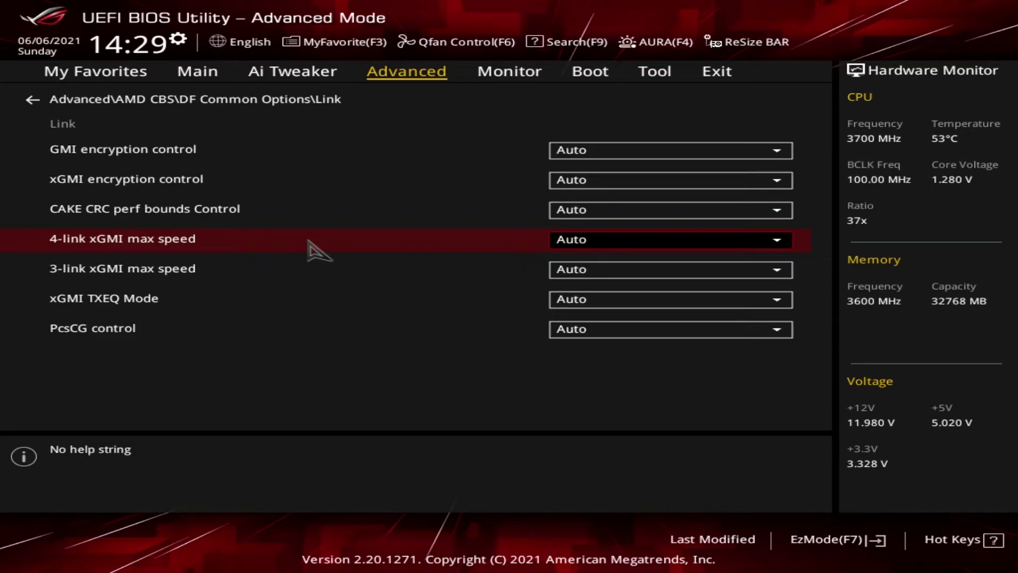
click(256, 302)
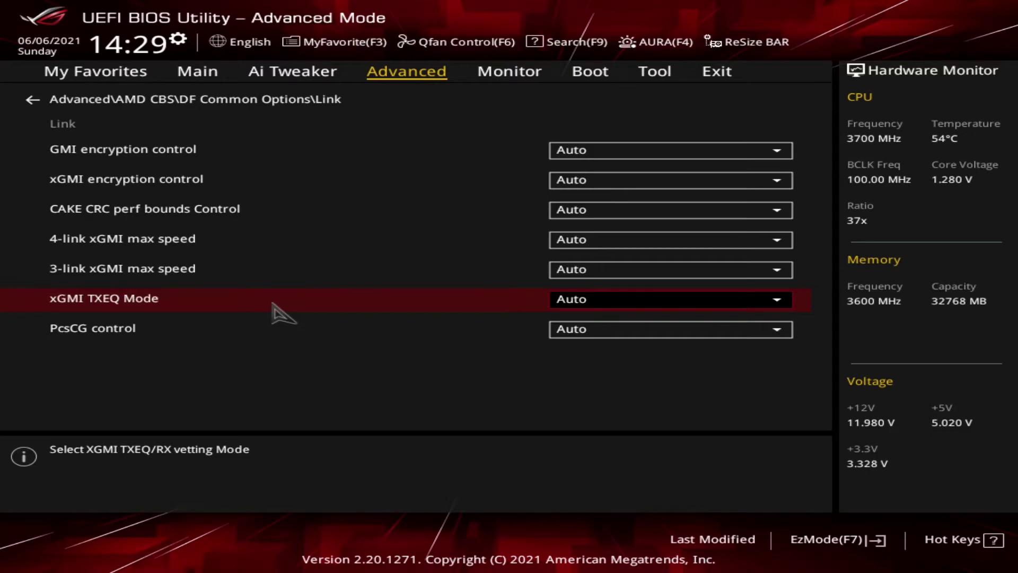
Set PcsCG control to Enable, and return it to Auto.
click(129, 333)
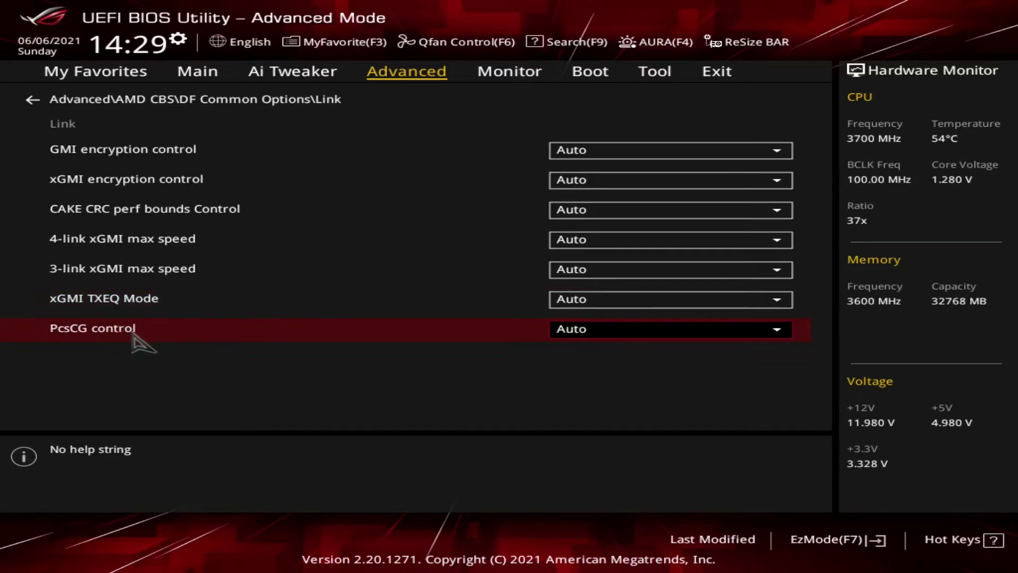
click(695, 335)
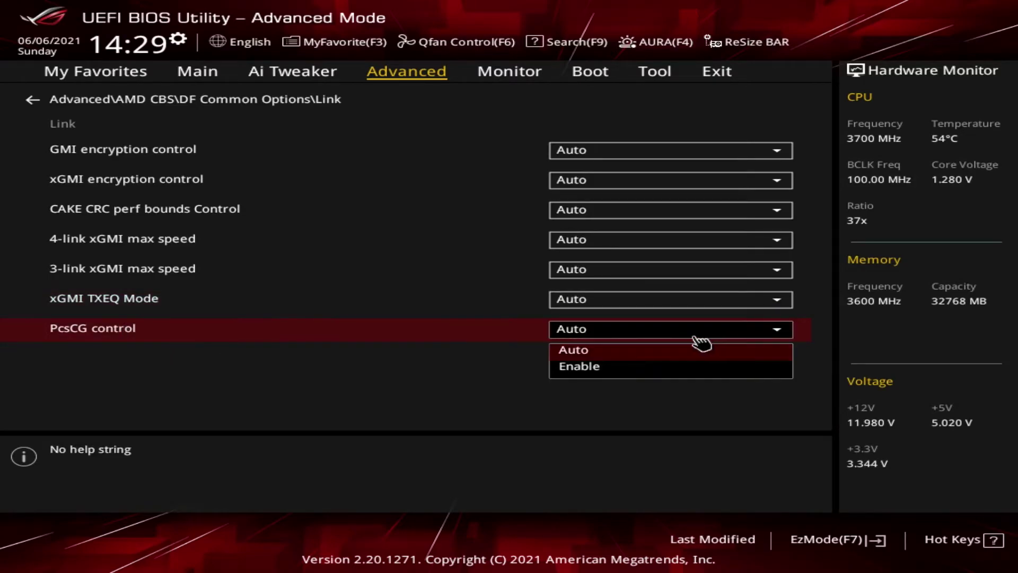
click(586, 368)
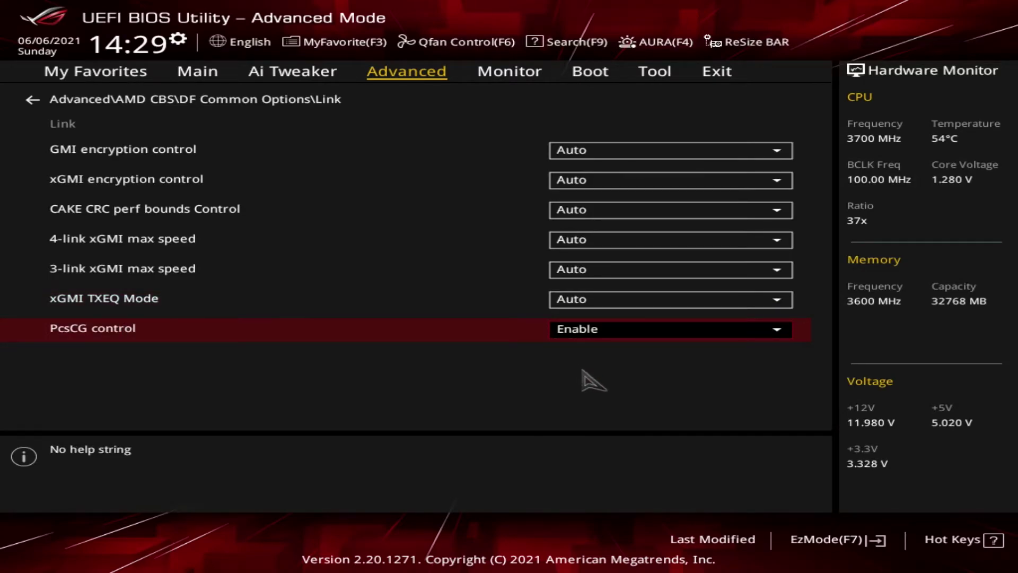
click(637, 329)
click(576, 348)
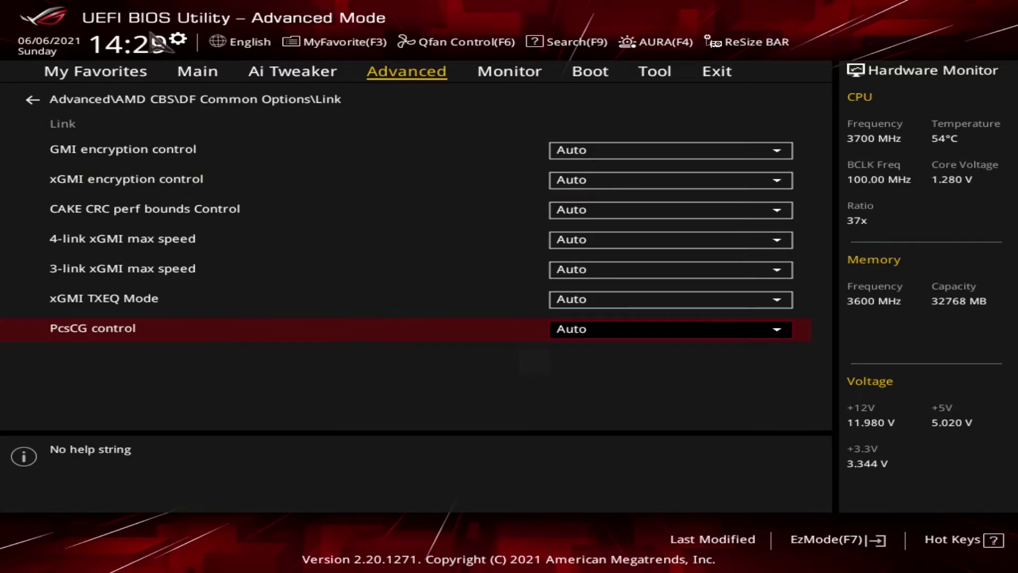
Go back to DF Common Options, examine its settings from SyncFloodPropagation to Memory Clear, and return to AMD CBS.
click(259, 104)
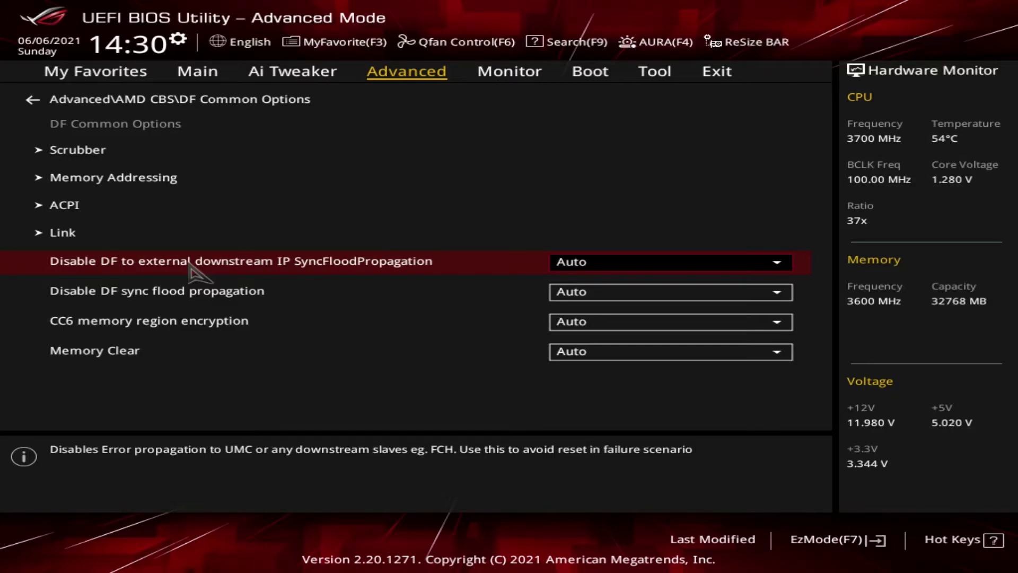
click(230, 293)
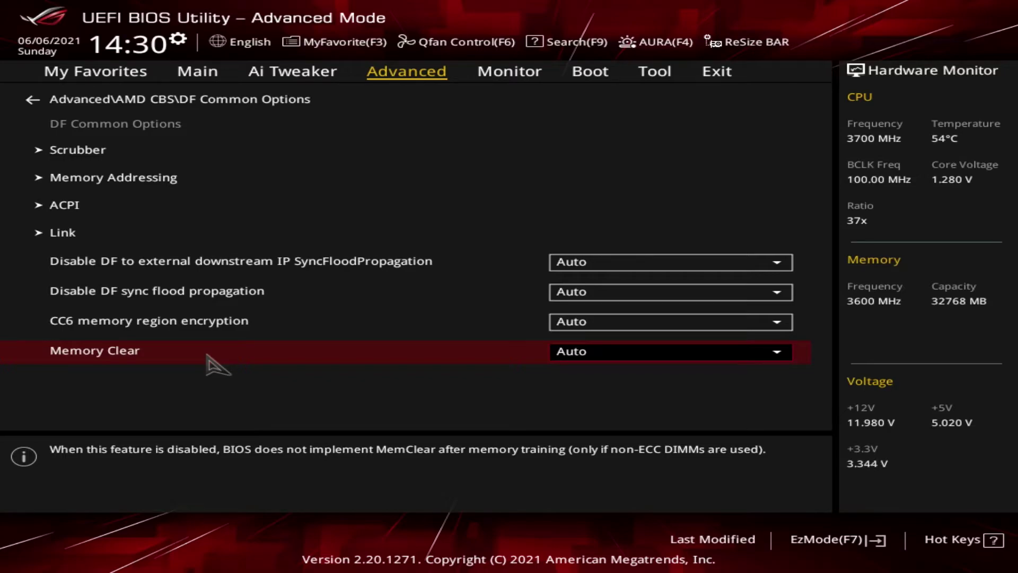
click(393, 100)
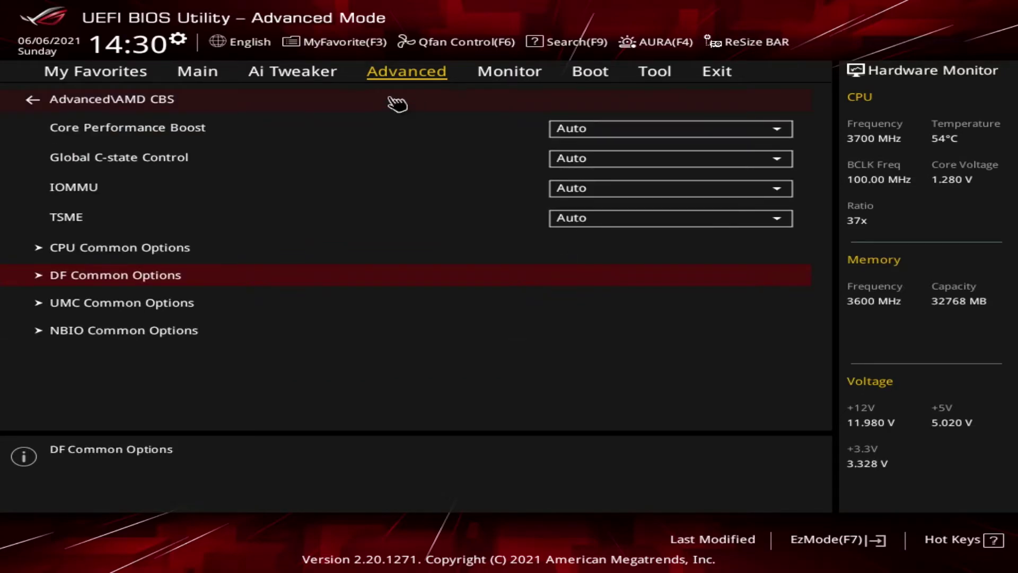
Open the DDR4 Common RAS settings under UMC Common Options and examine the entries from Data Poisoning to Disable Memory Error Injection.
click(212, 310)
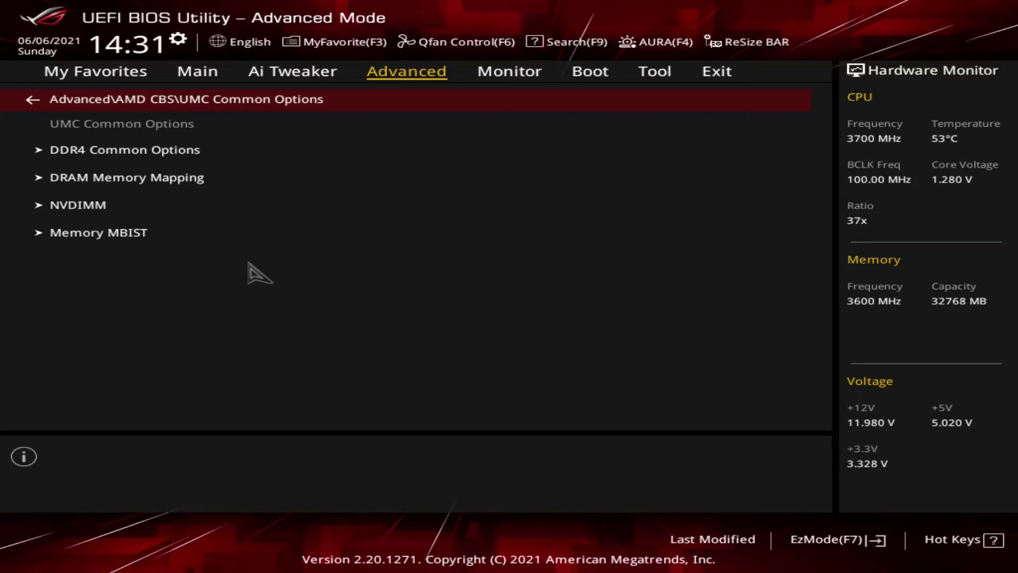
click(170, 154)
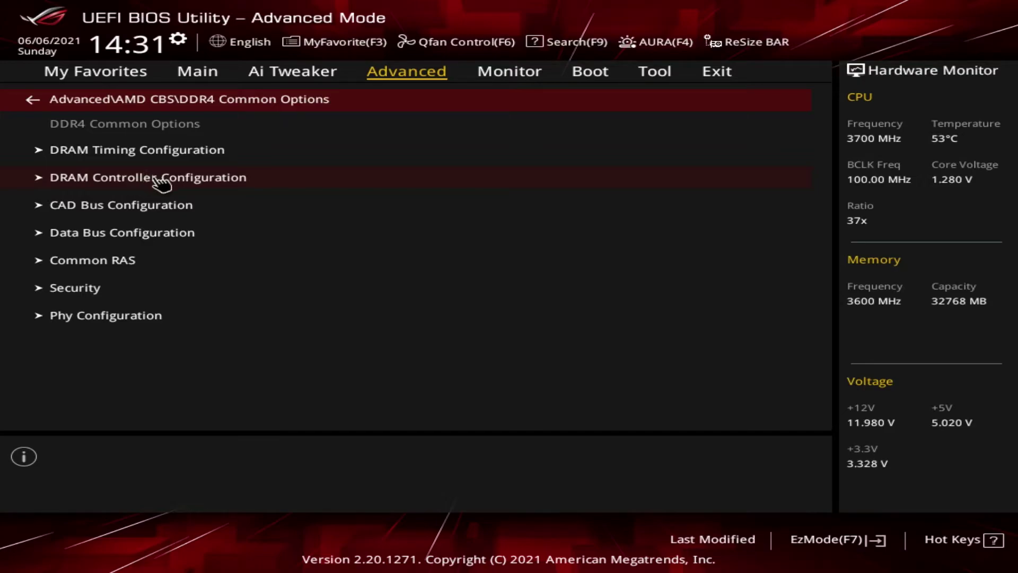
click(177, 262)
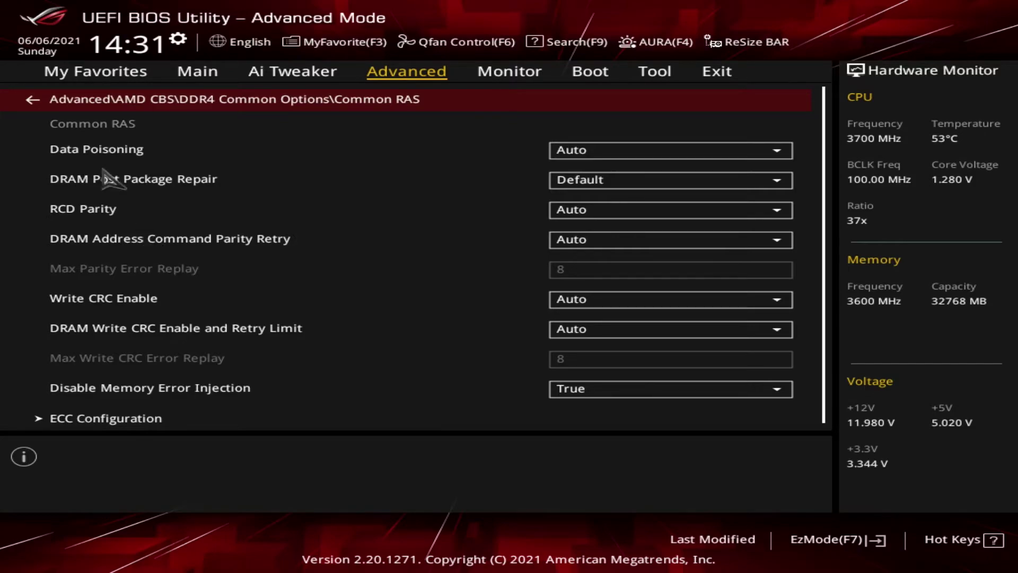
click(228, 154)
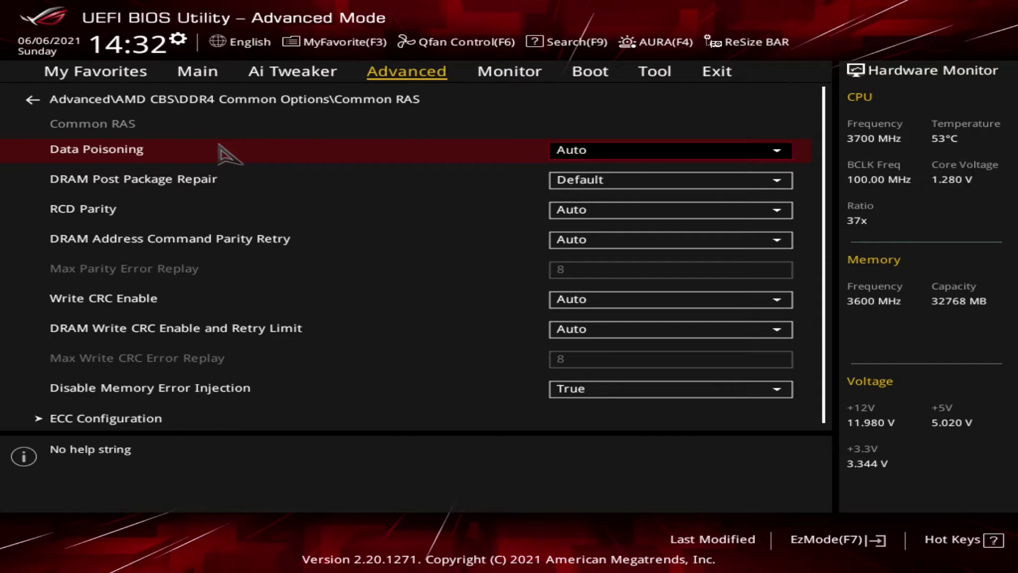
click(204, 184)
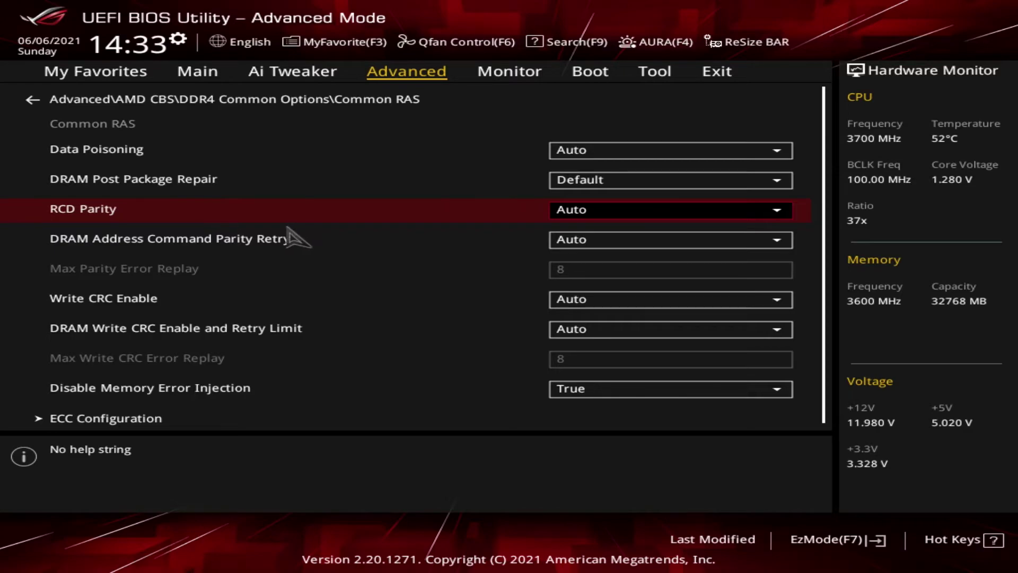
click(118, 245)
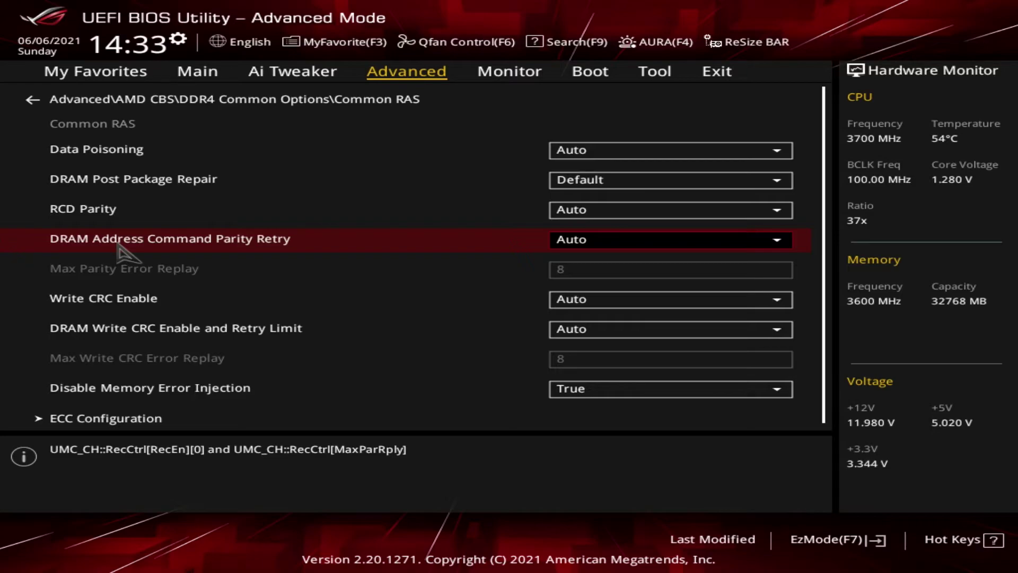
click(171, 306)
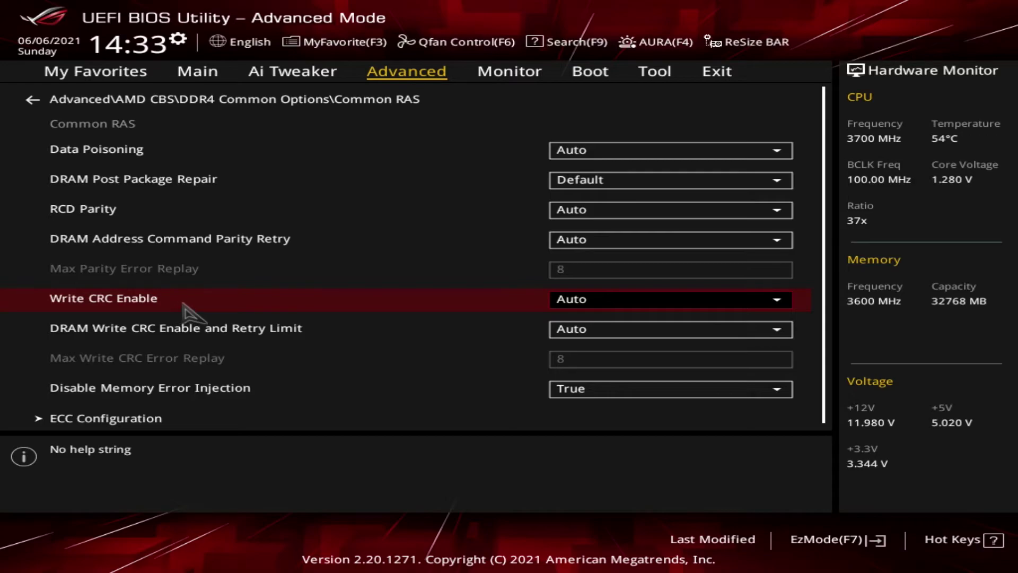
click(205, 339)
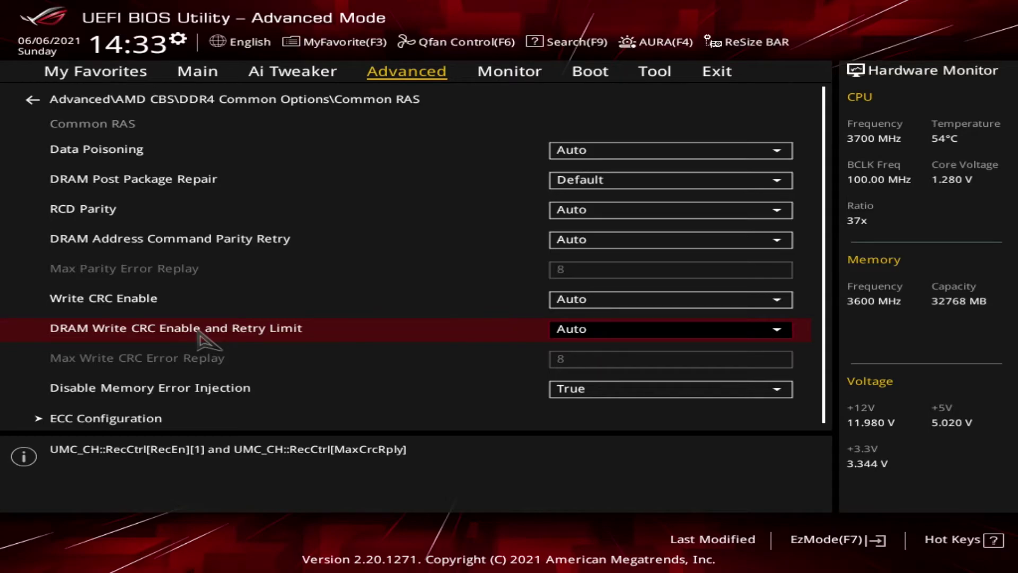
click(219, 395)
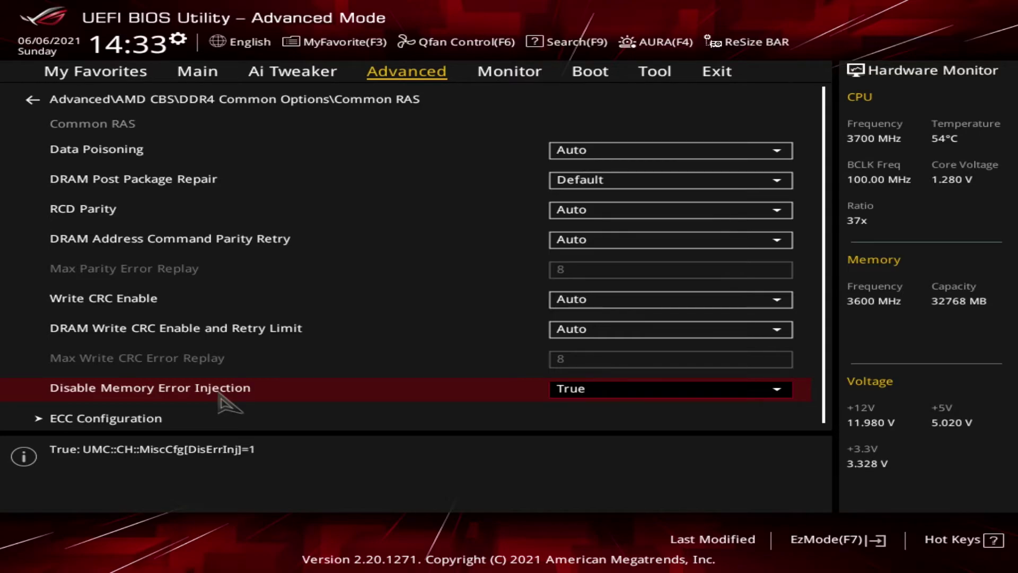
Examine the ECC Configuration choices for DRAM ECC Symbol Size, DRAM ECC Enable and DRAM UECC Retry, and return to DDR4 Common Options.
click(153, 419)
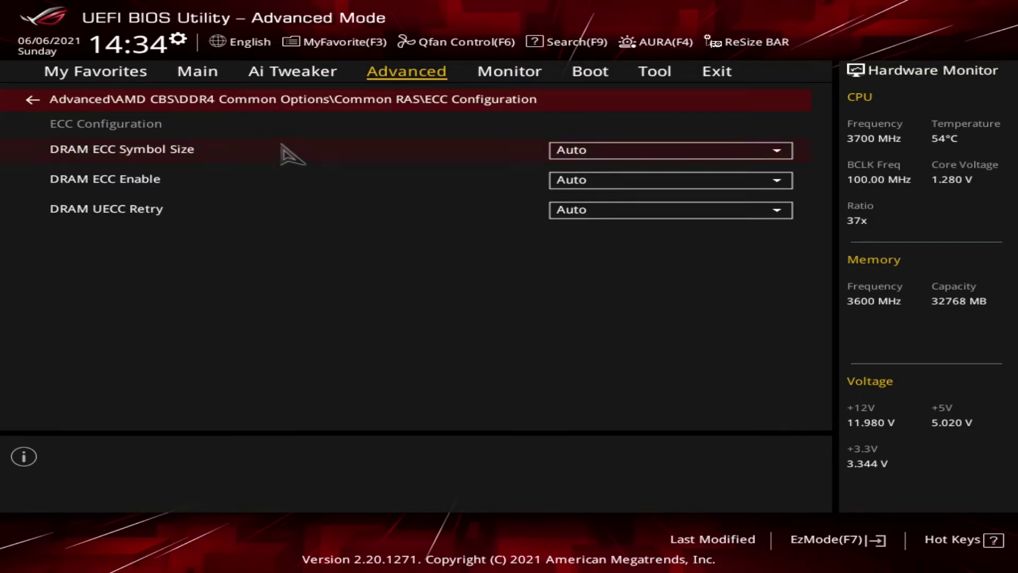
click(702, 152)
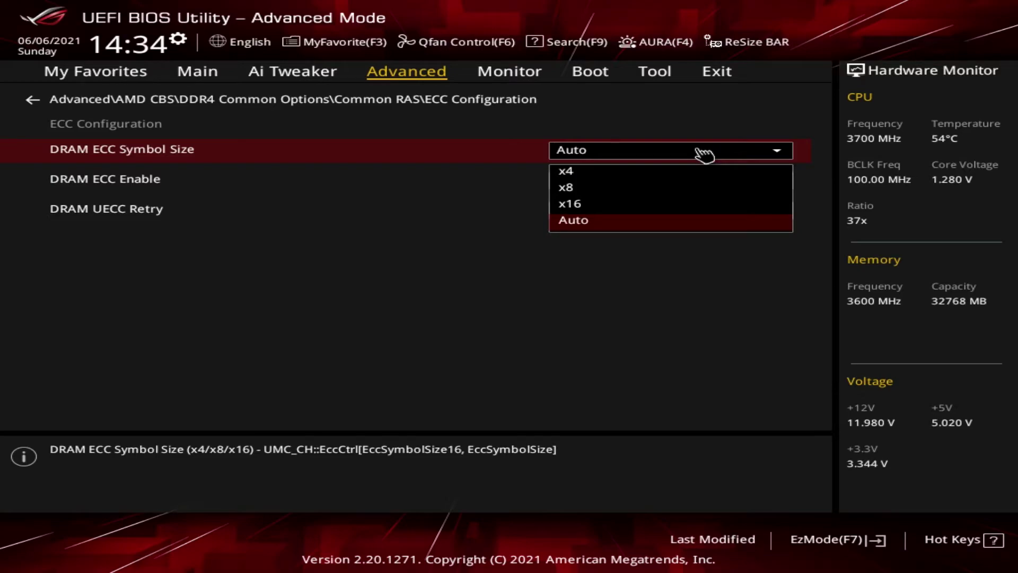
click(617, 159)
click(610, 180)
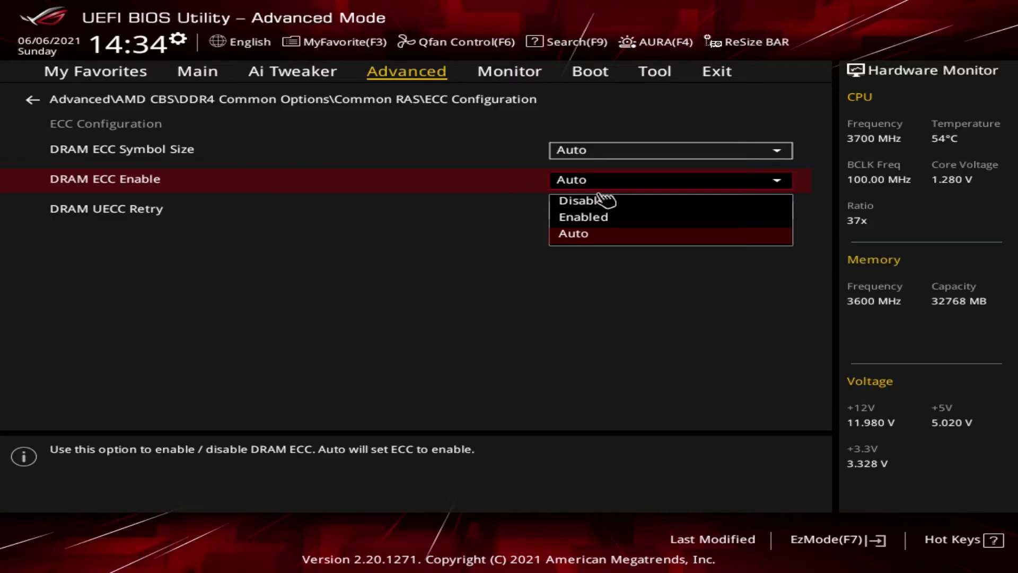
click(309, 202)
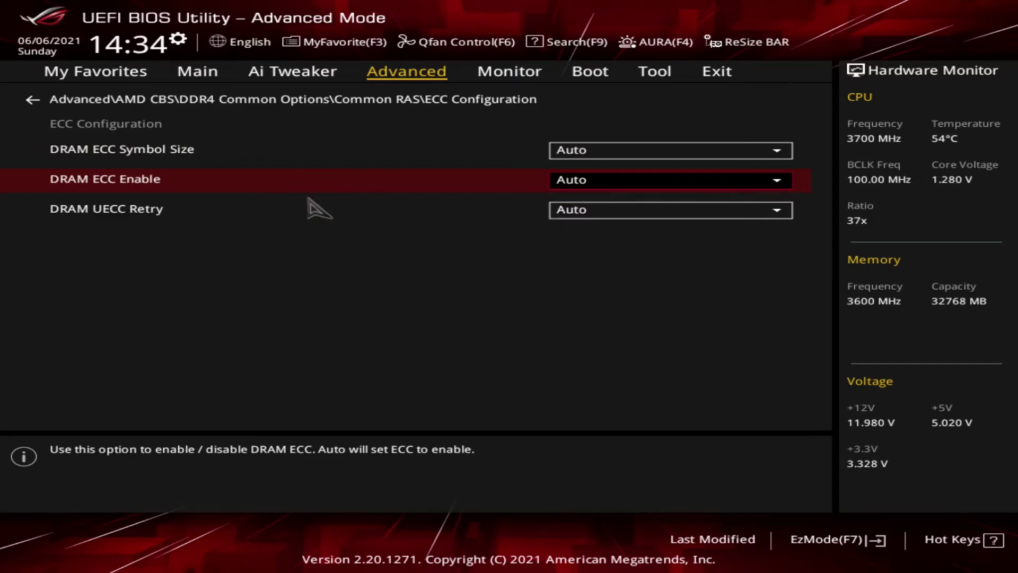
click(305, 210)
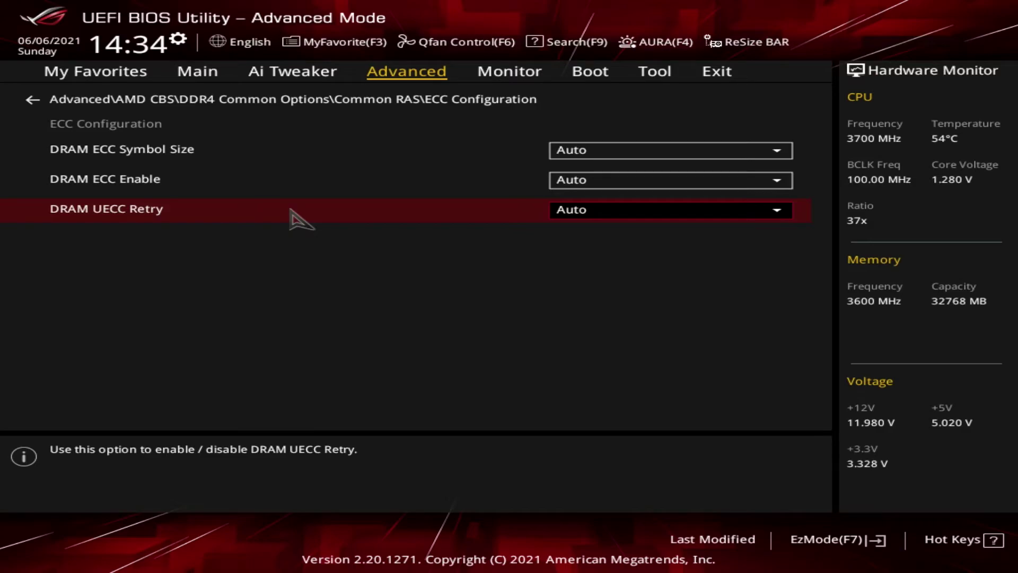
click(366, 100)
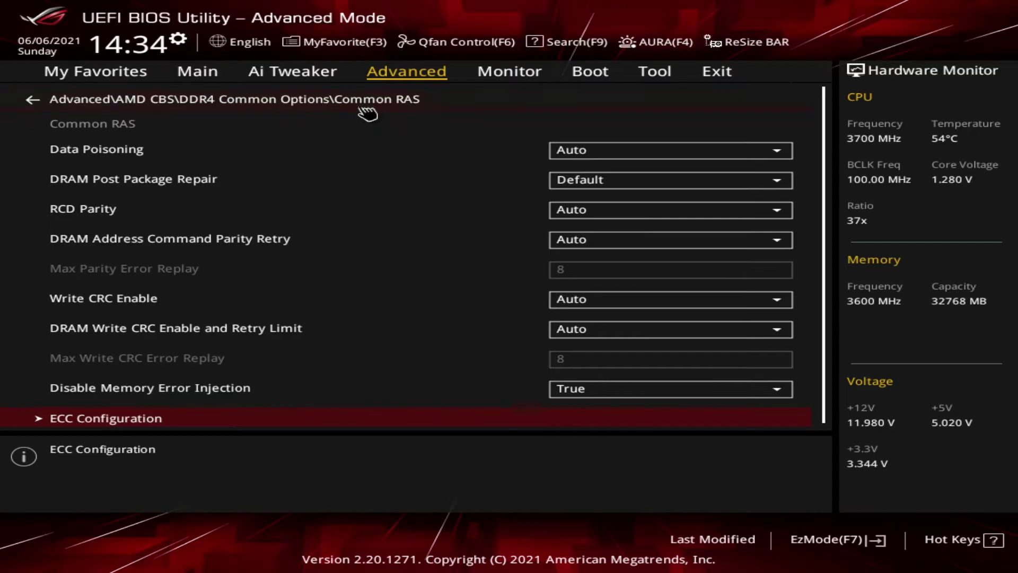
scroll(364, 213, down, 1)
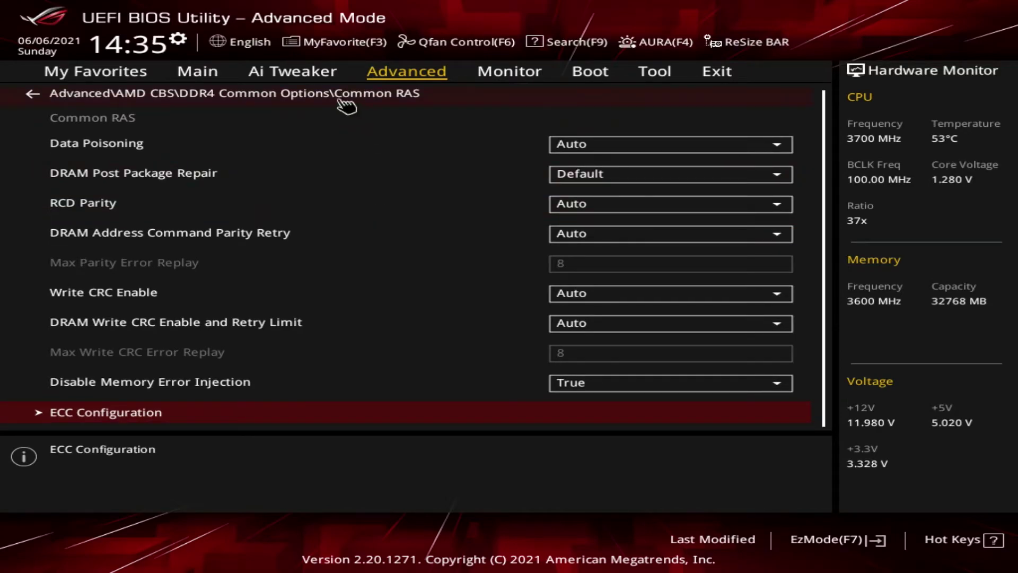
click(347, 98)
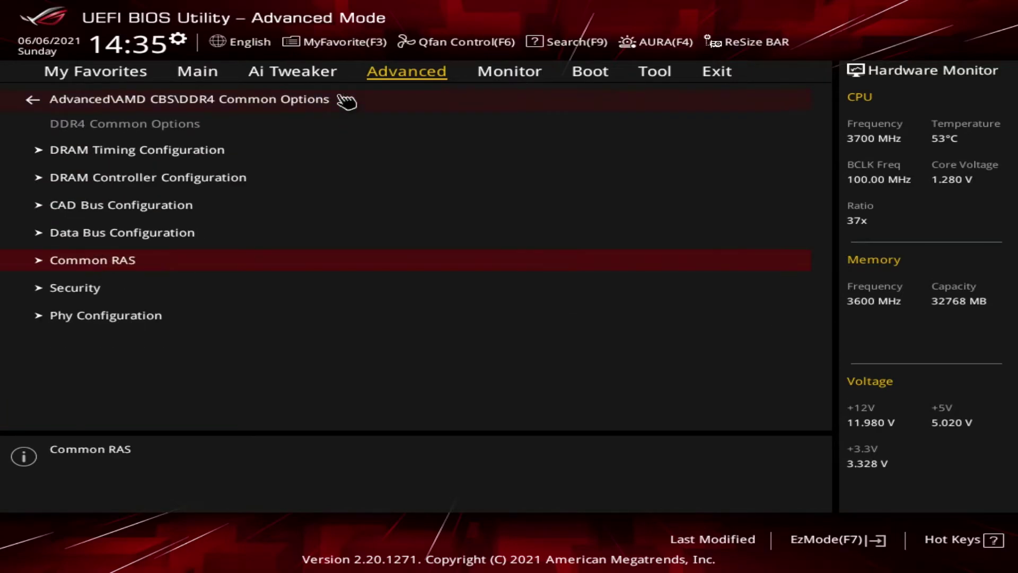
Examine the Data Scramble entry in the Security settings and return to DDR4 Common Options.
click(76, 288)
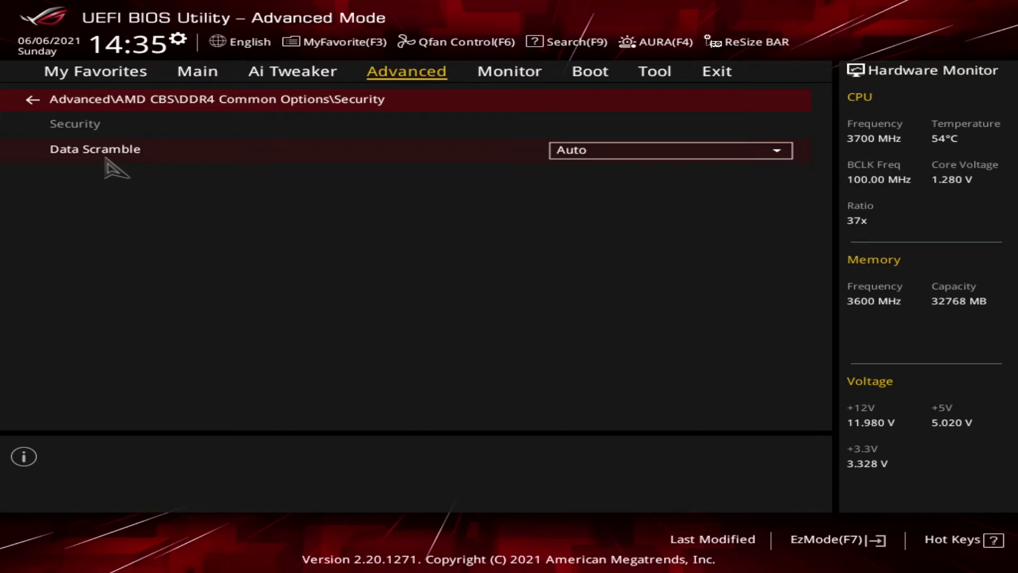
click(194, 106)
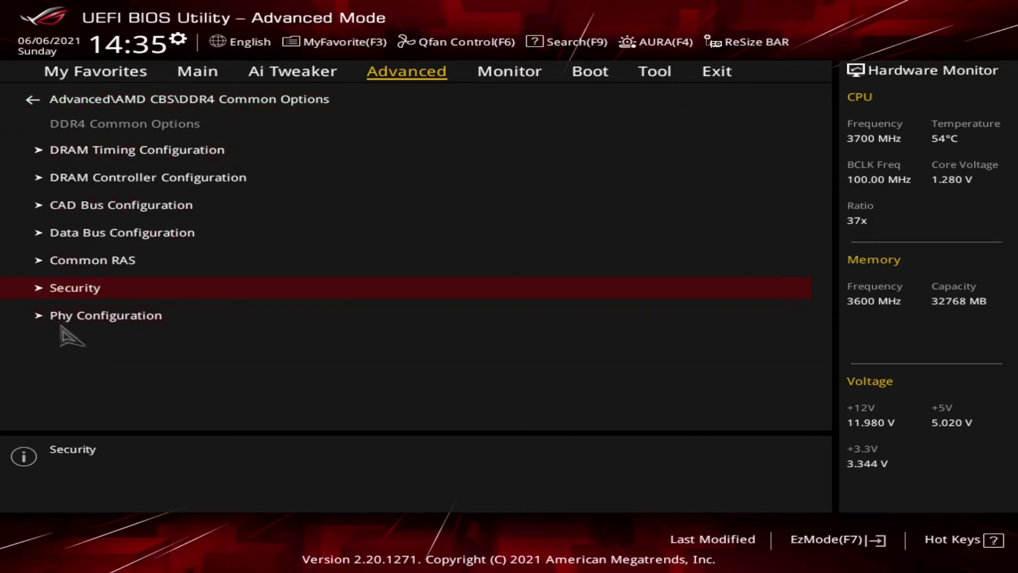
Examine the PMU Training settings under Phy Configuration, down to CPU Vref Training Seed Control, and go back to UMC Common Options.
click(97, 322)
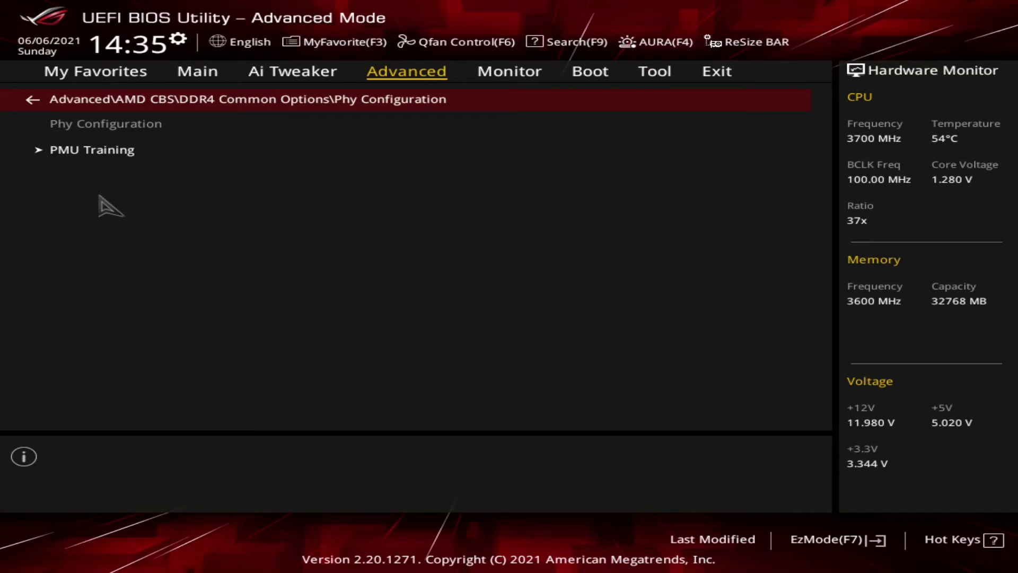
click(101, 150)
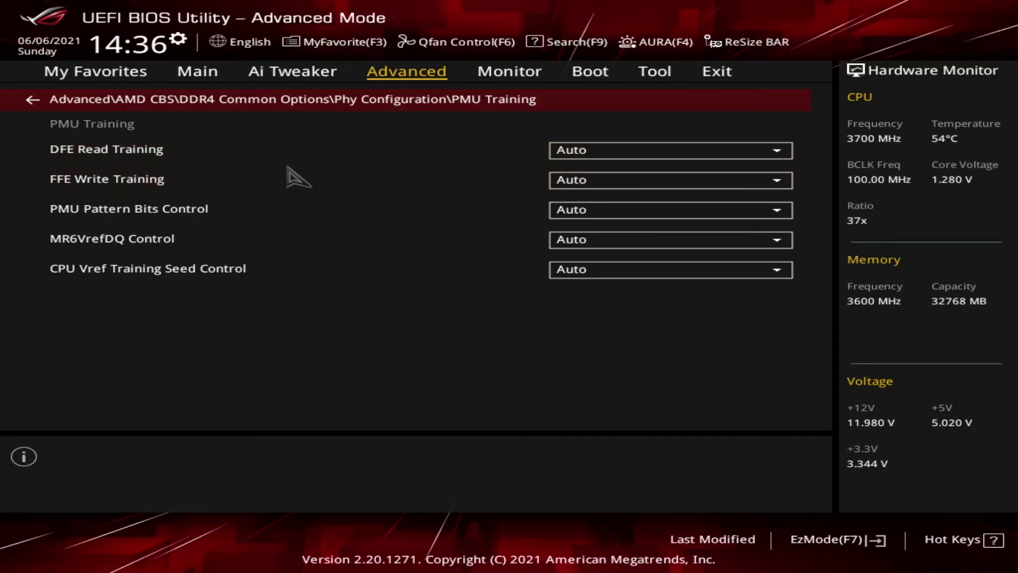
key(Down)
click(304, 189)
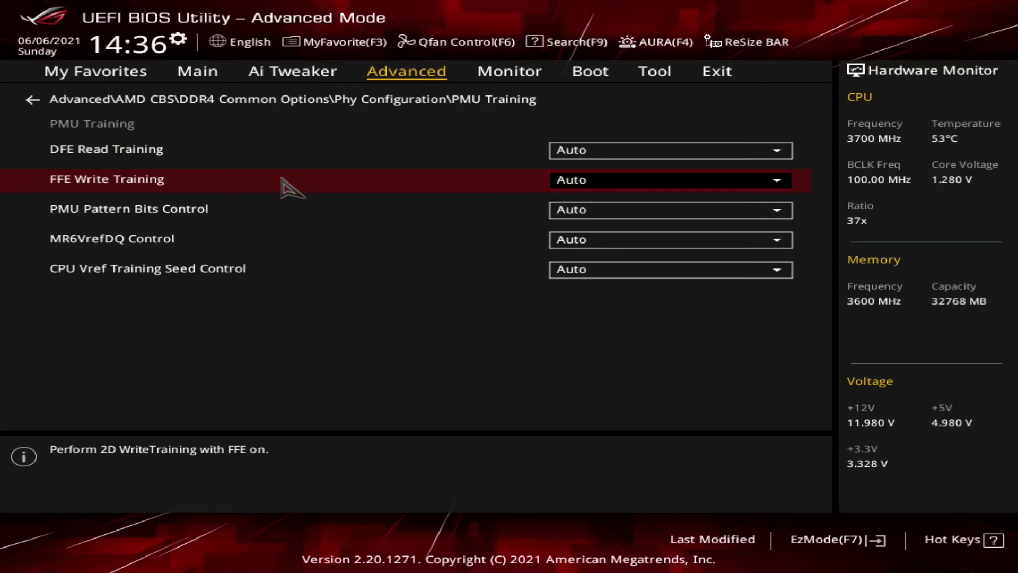
click(296, 216)
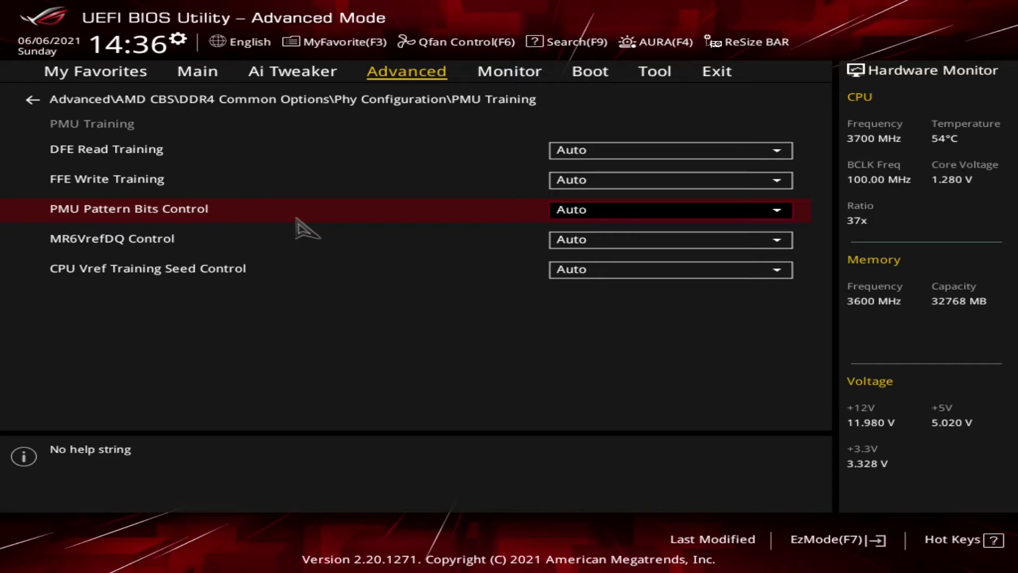
click(293, 245)
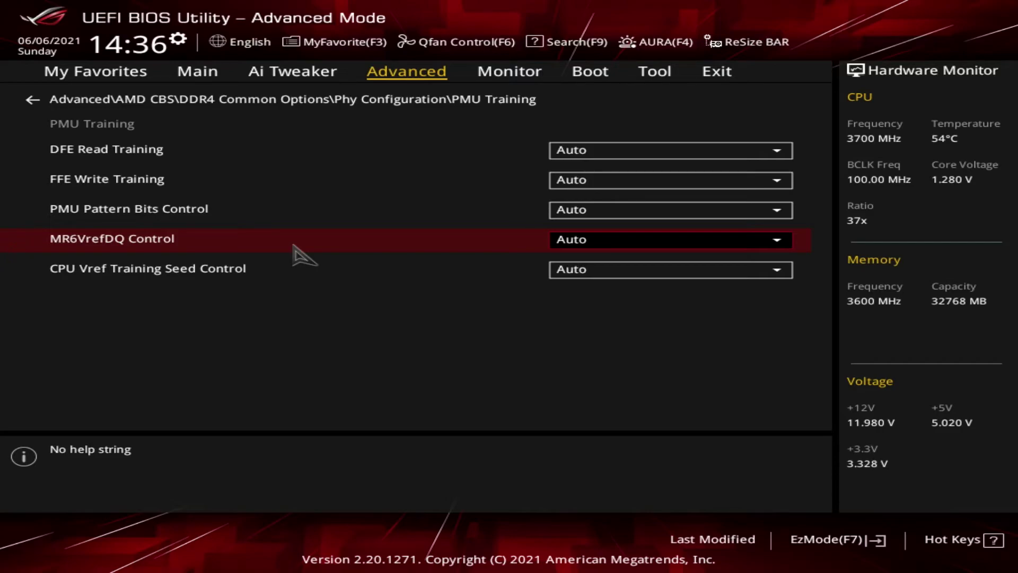
click(347, 273)
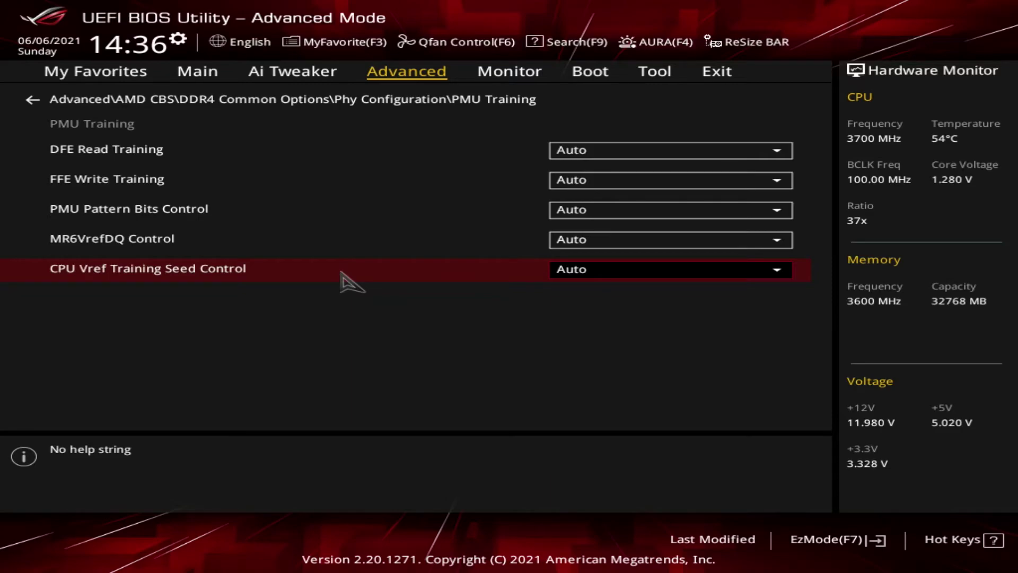
click(457, 107)
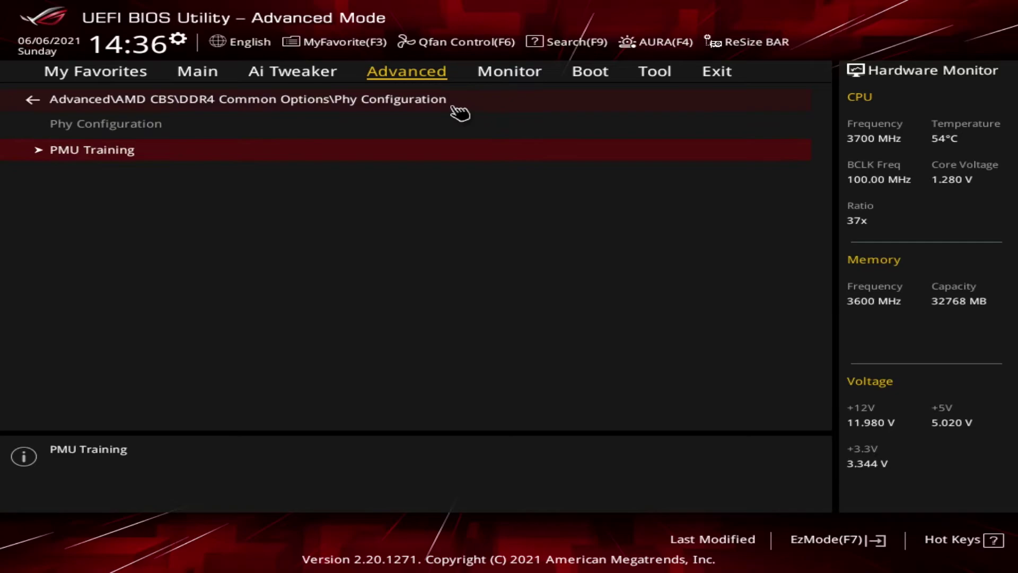
click(367, 107)
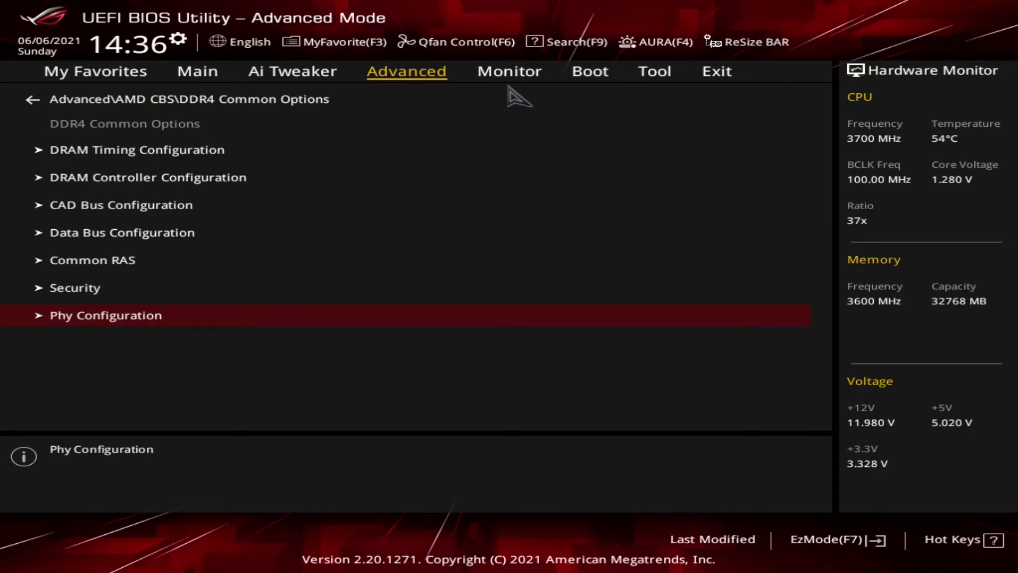
click(257, 106)
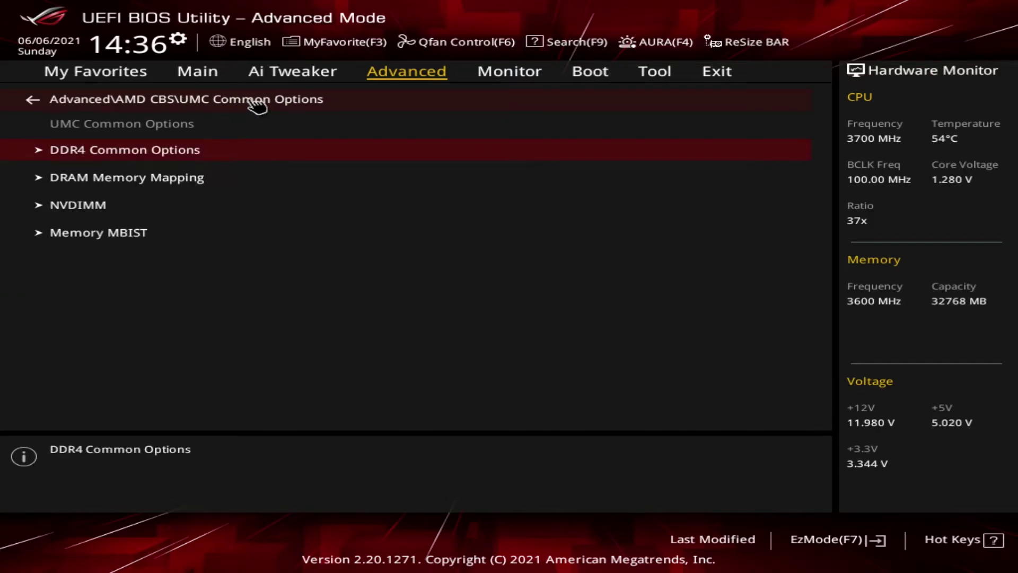
Examine the DRAM Memory Mapping settings from Chipselect Interleaving to SPD Read Optimization, and return to UMC Common Options.
click(190, 180)
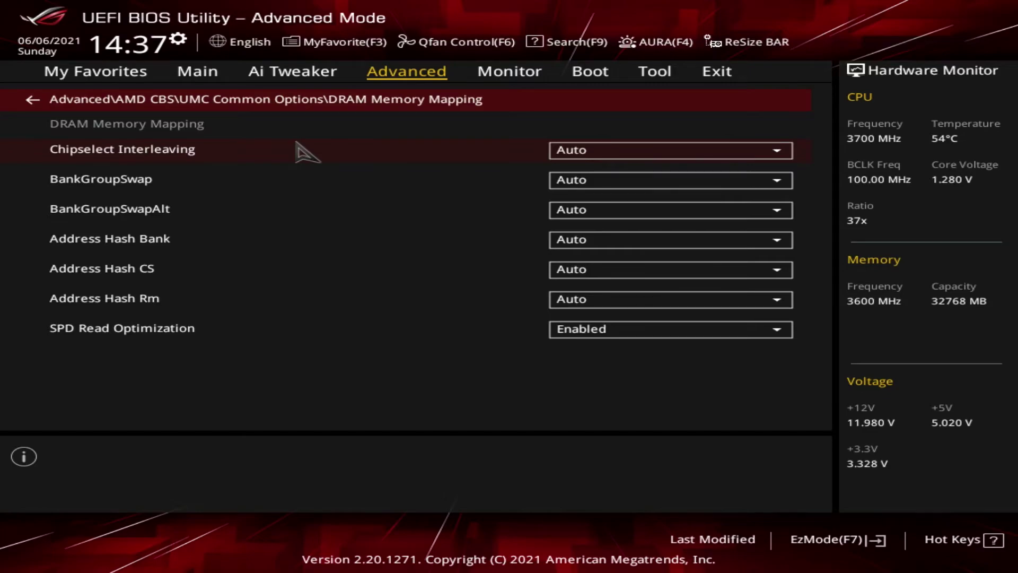
click(265, 177)
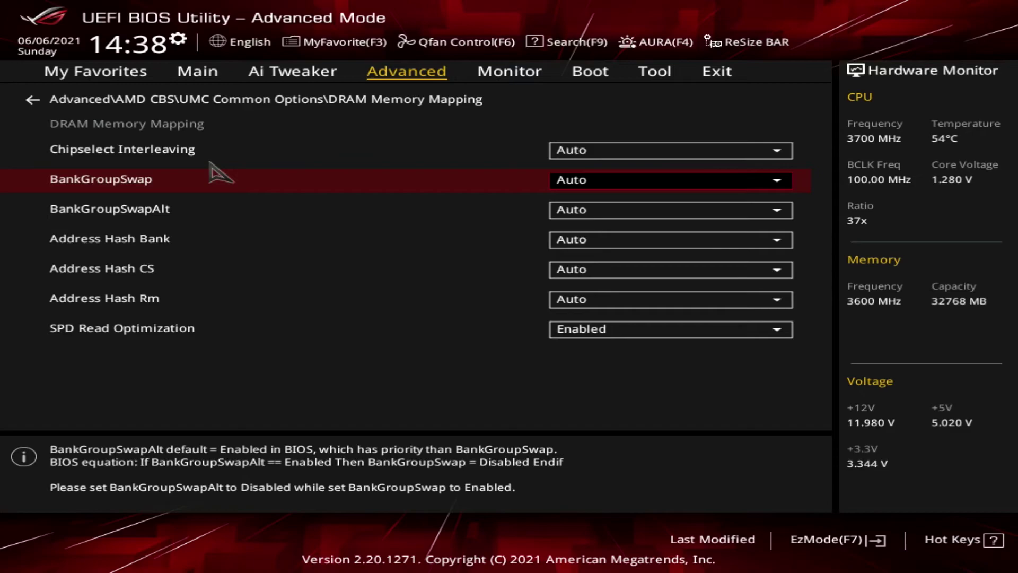
click(200, 217)
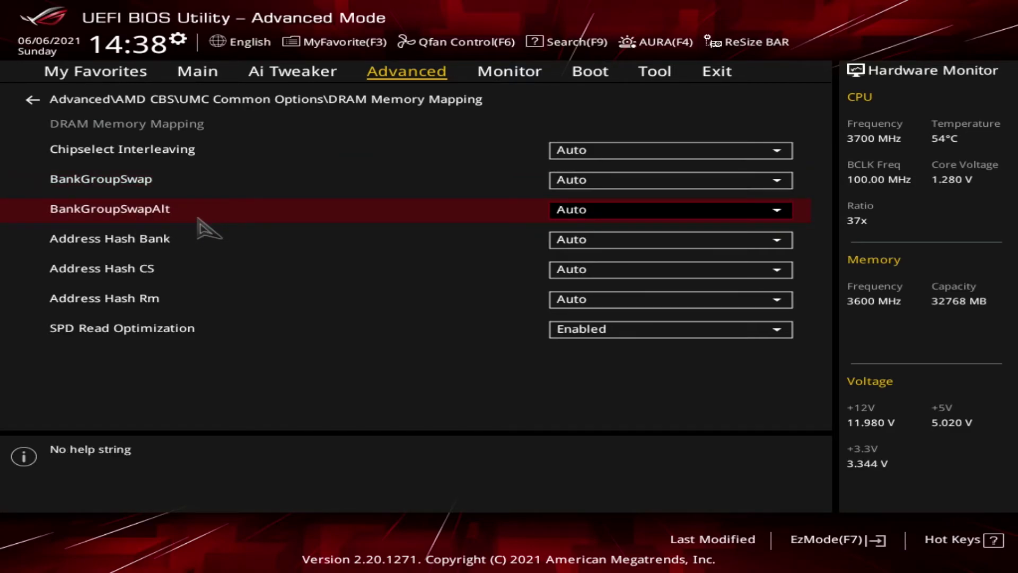
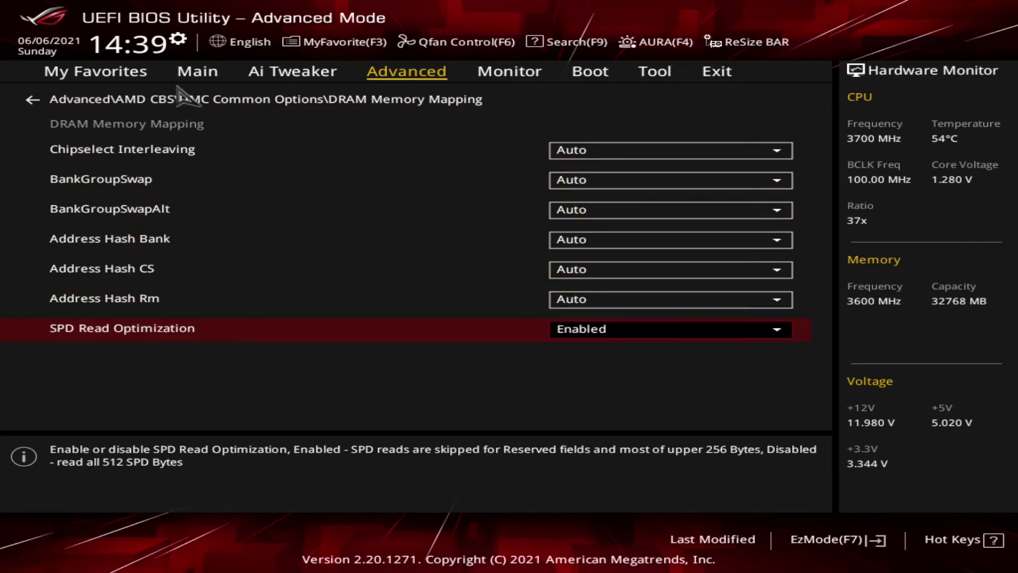
click(205, 101)
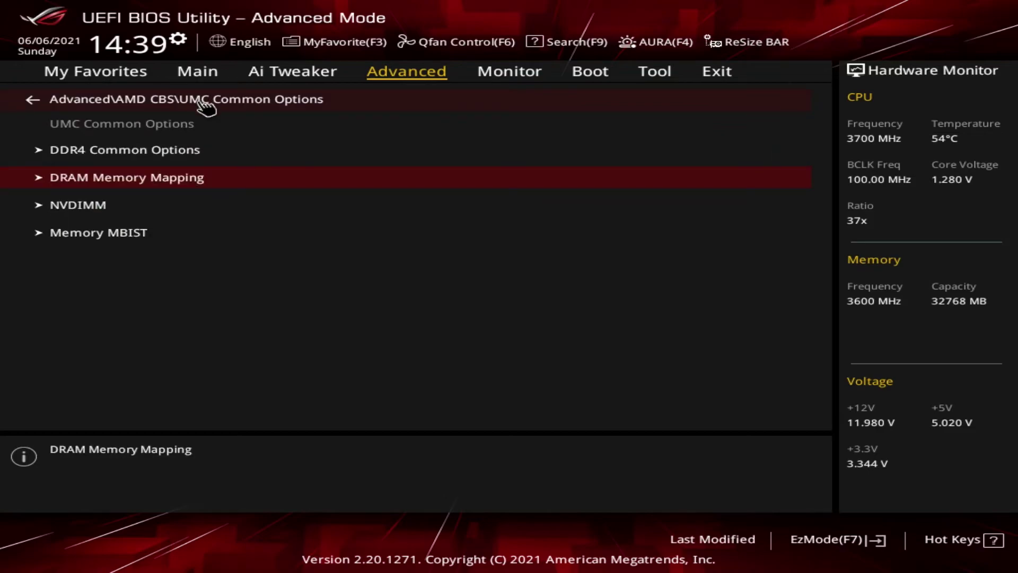
Check the NVDIMM submenu and go back to UMC Common Options.
click(96, 211)
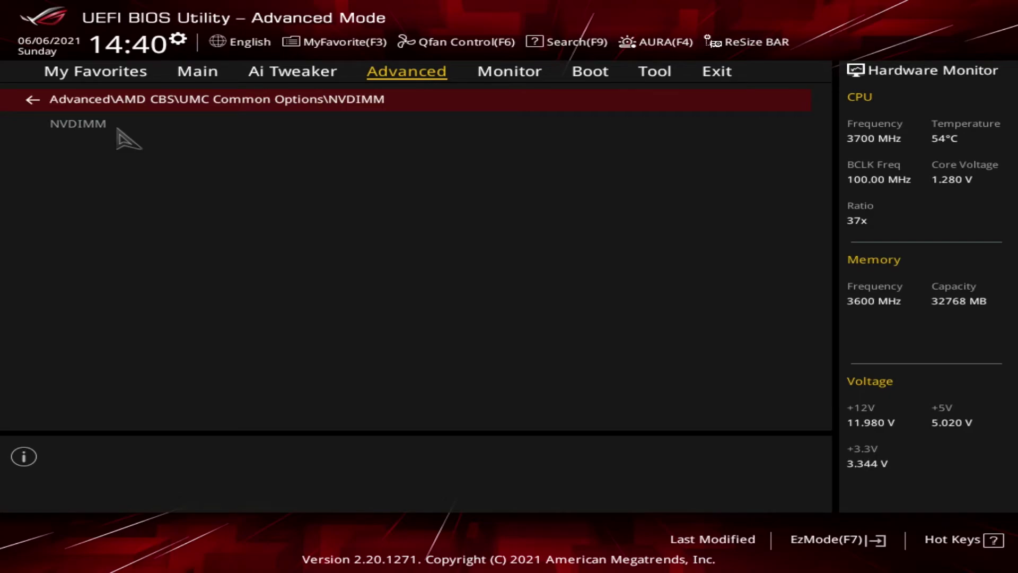
click(82, 101)
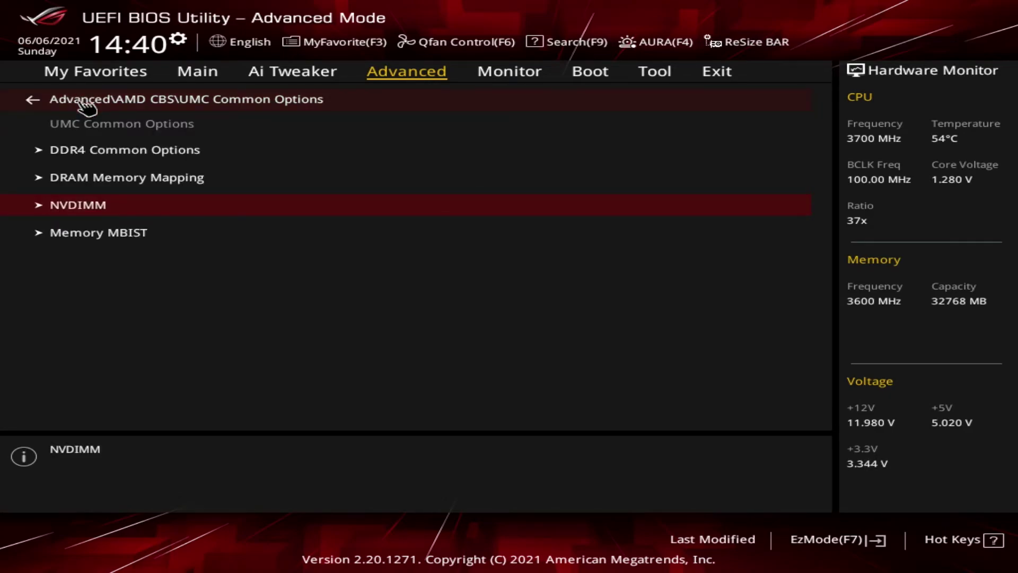
Open the Memory MBIST submenu and read the description of the MBIST Enable entry.
click(101, 235)
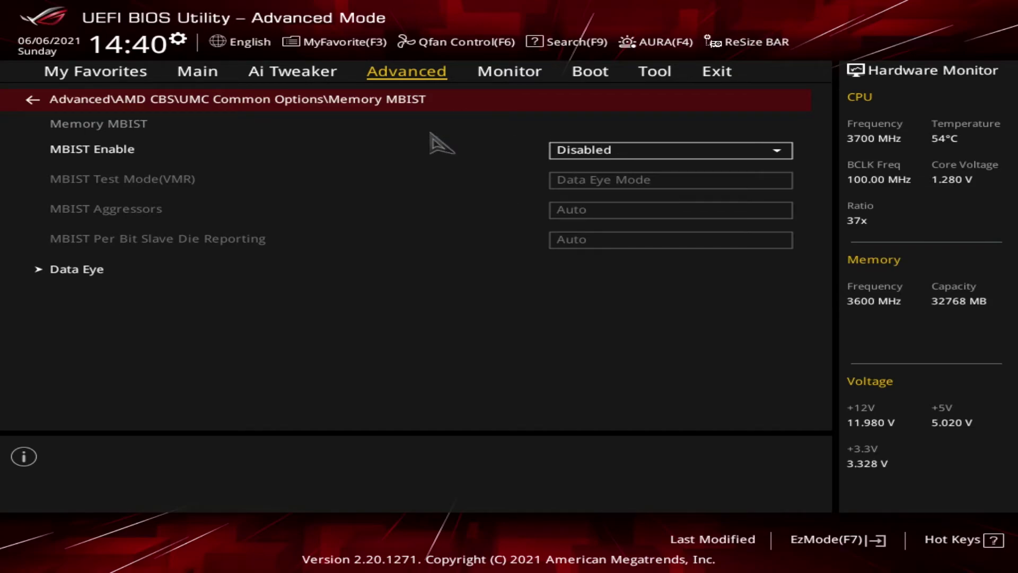
click(252, 150)
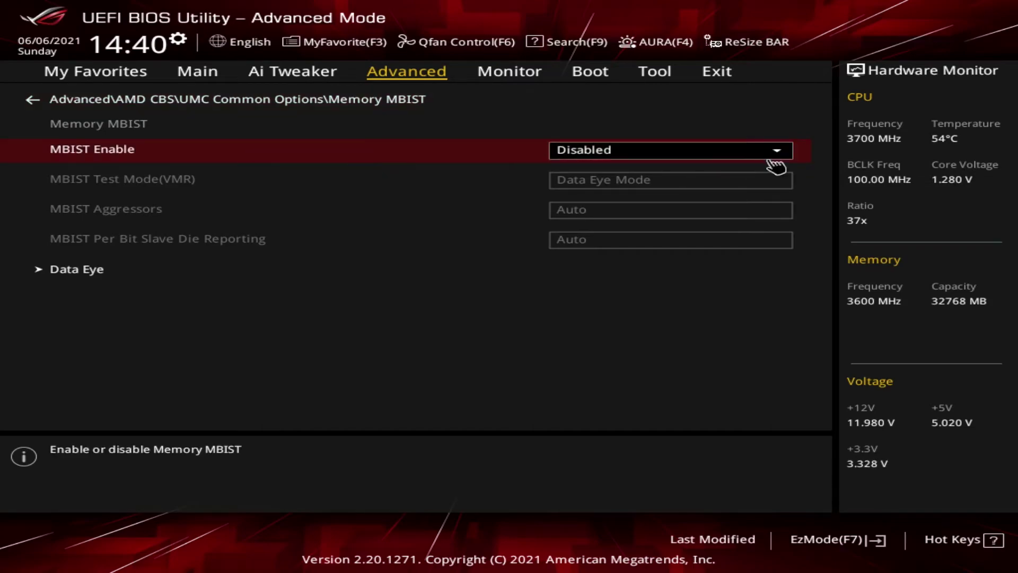
Switch MBIST Enable to Enabled to inspect its dependent options and set it back to Disabled.
click(714, 153)
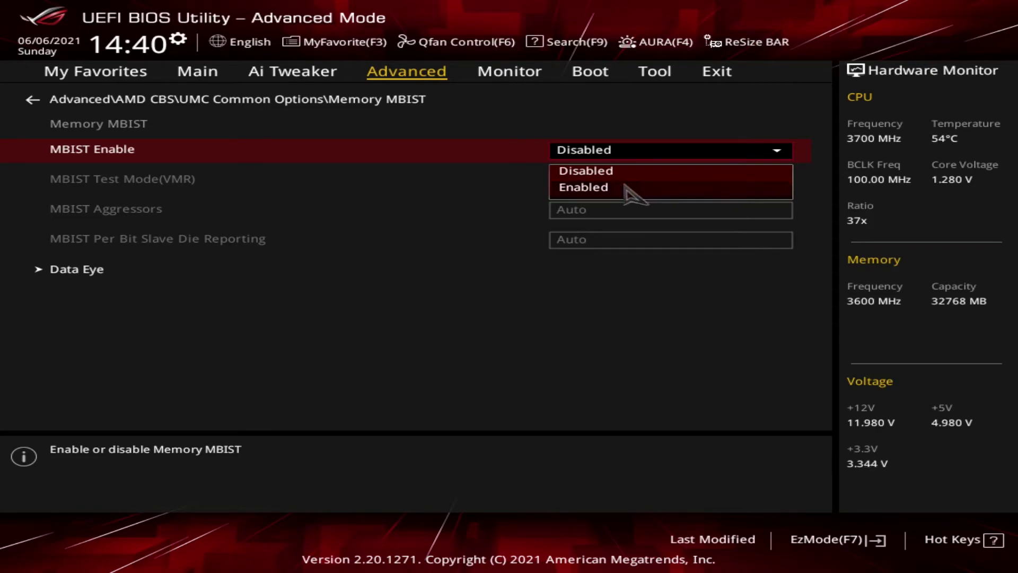
click(573, 191)
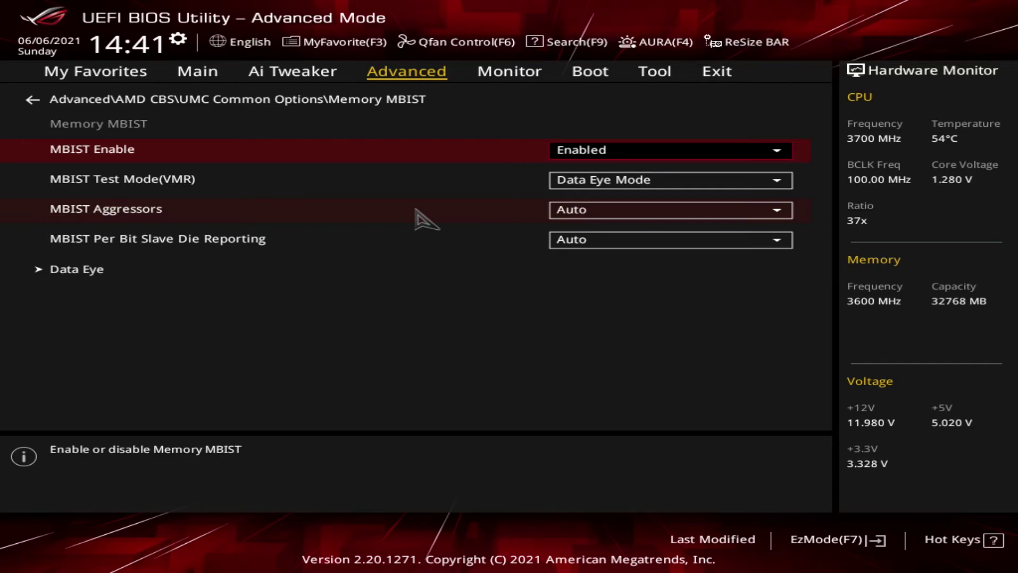
click(769, 153)
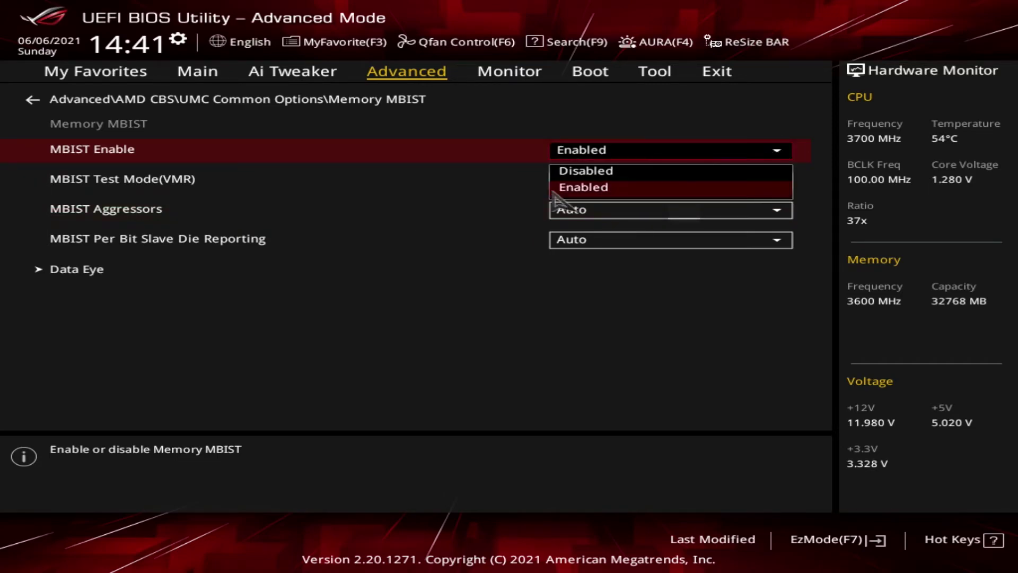
click(581, 172)
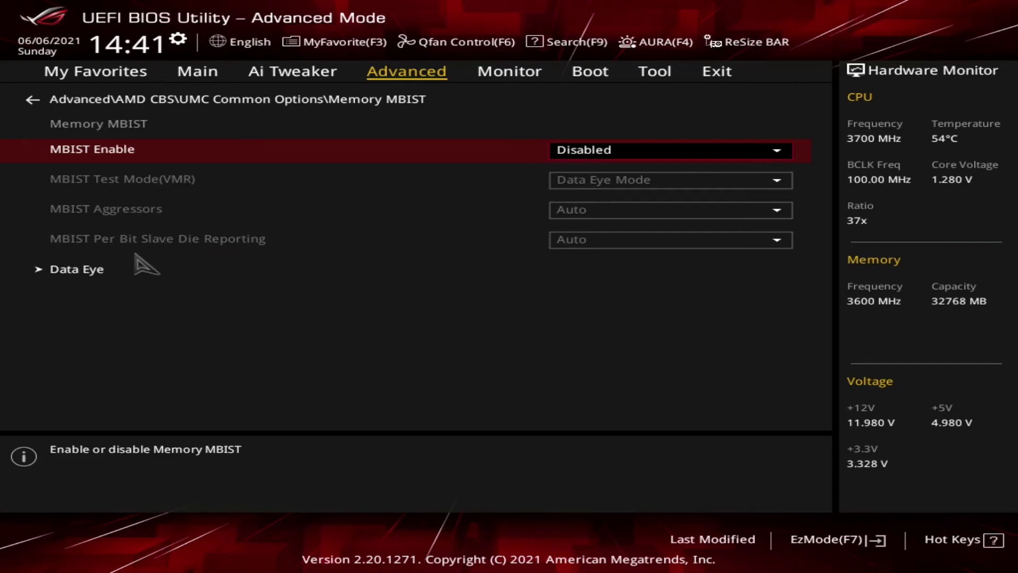
Examine the Data Eye settings of Memory MBIST and go back through UMC Common Options to the AMD CBS page.
click(125, 273)
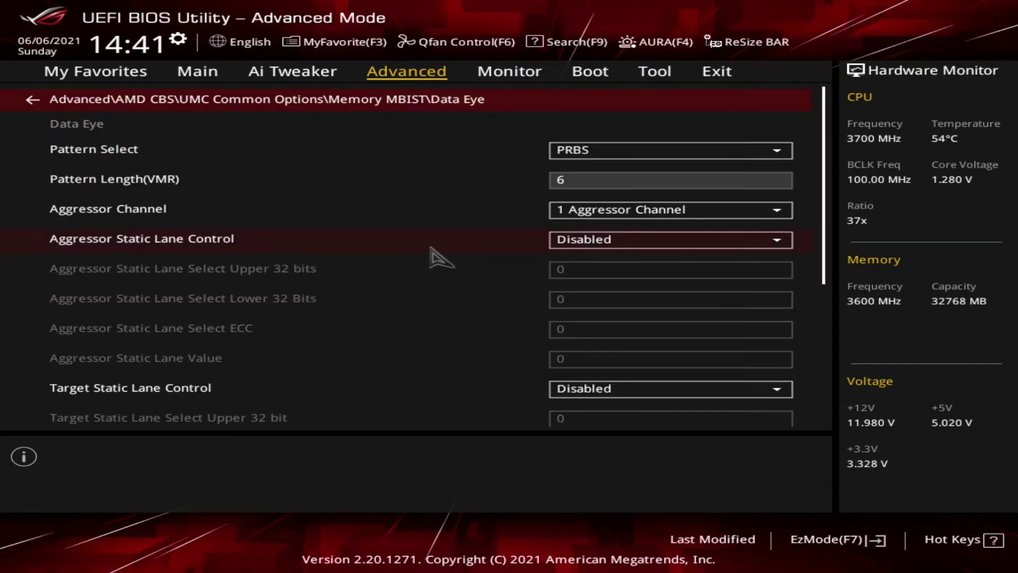
key(Down)
key(Down)
key(Down)
key(Down)
key(Down)
key(Down)
key(Down)
key(Up)
key(Up)
key(Up)
key(Up)
key(Up)
key(Up)
key(Up)
key(Up)
key(Up)
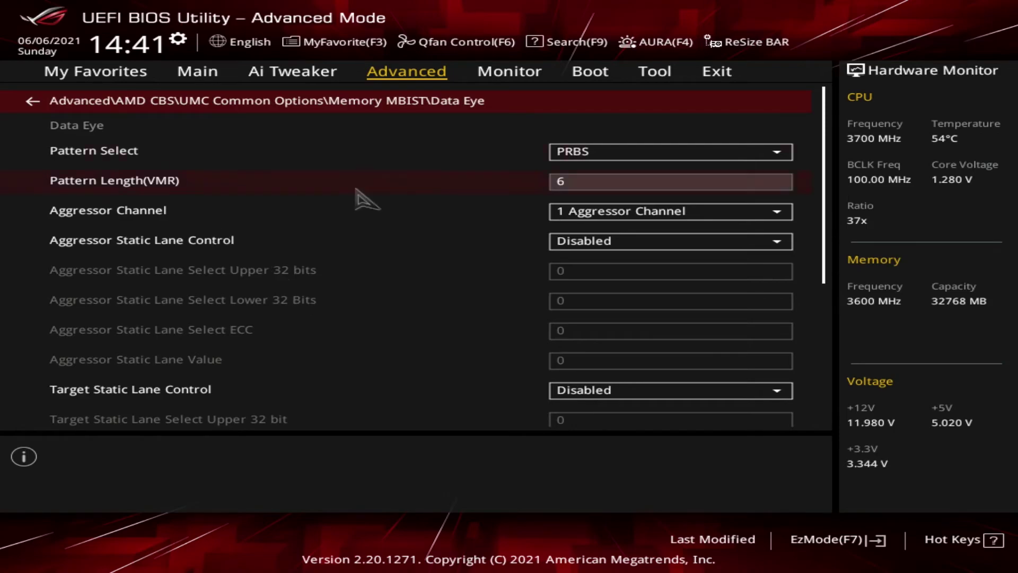
click(476, 106)
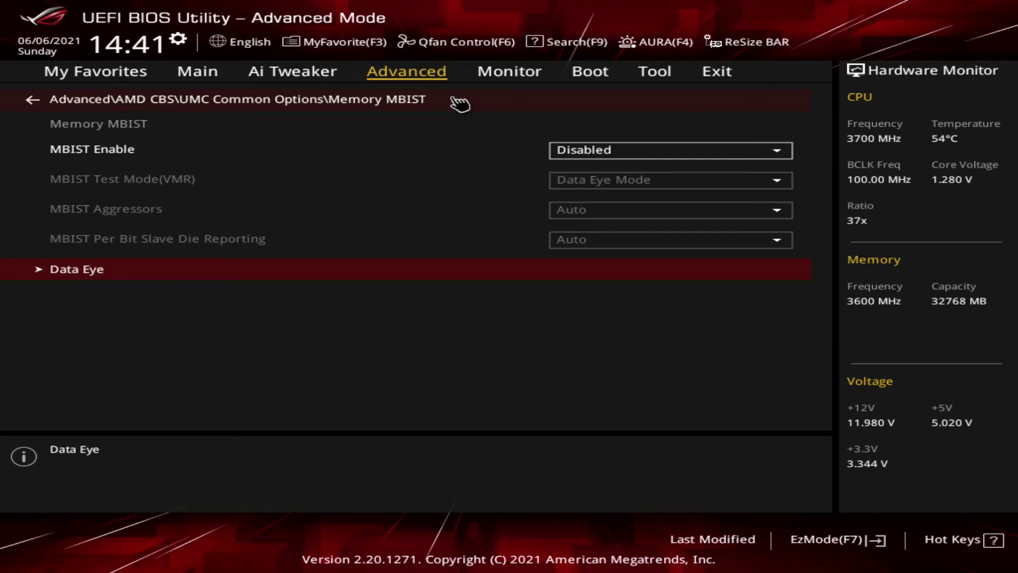
click(334, 105)
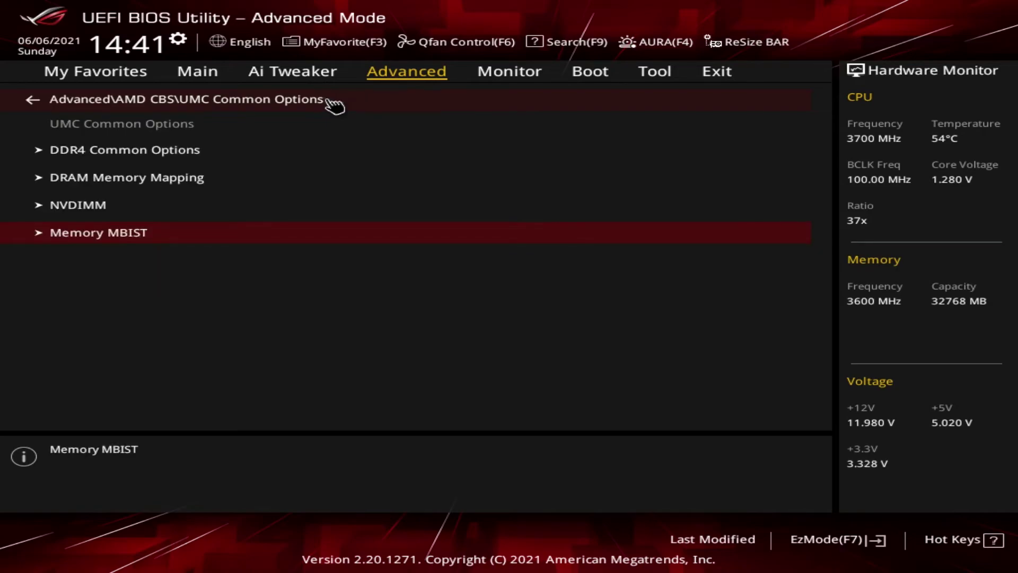
click(215, 106)
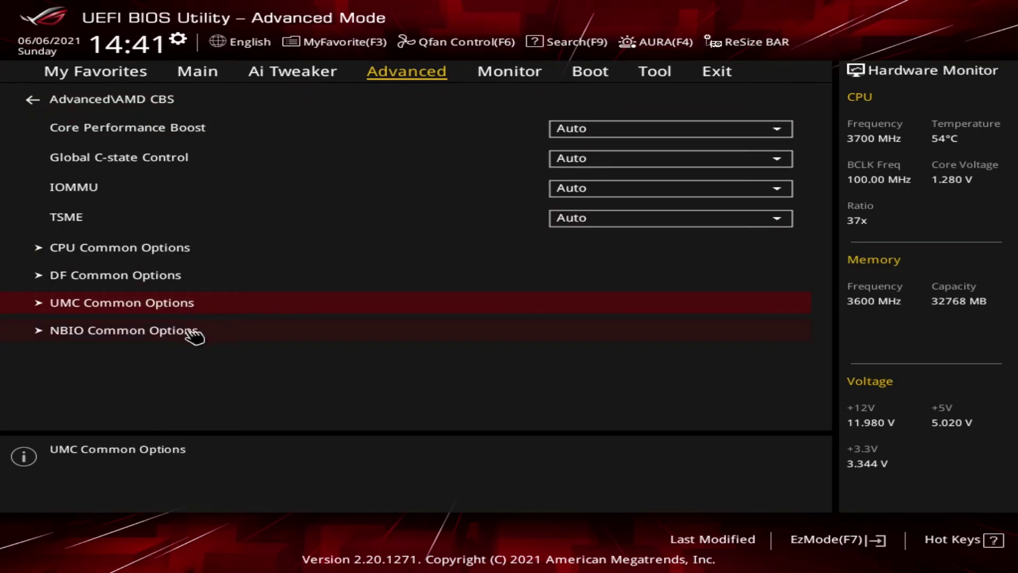
click(166, 101)
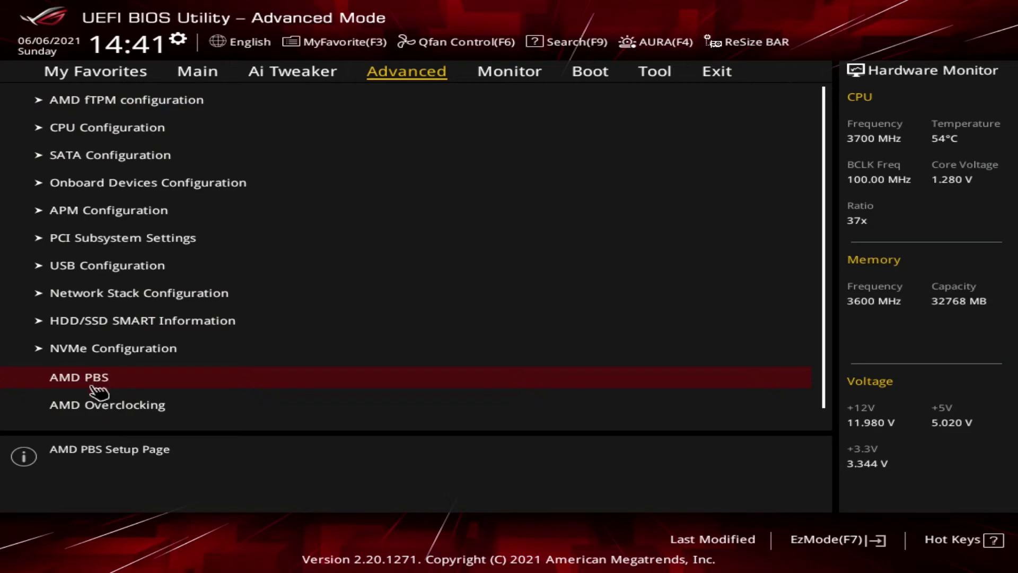
scroll(97, 395, down, 1)
click(94, 416)
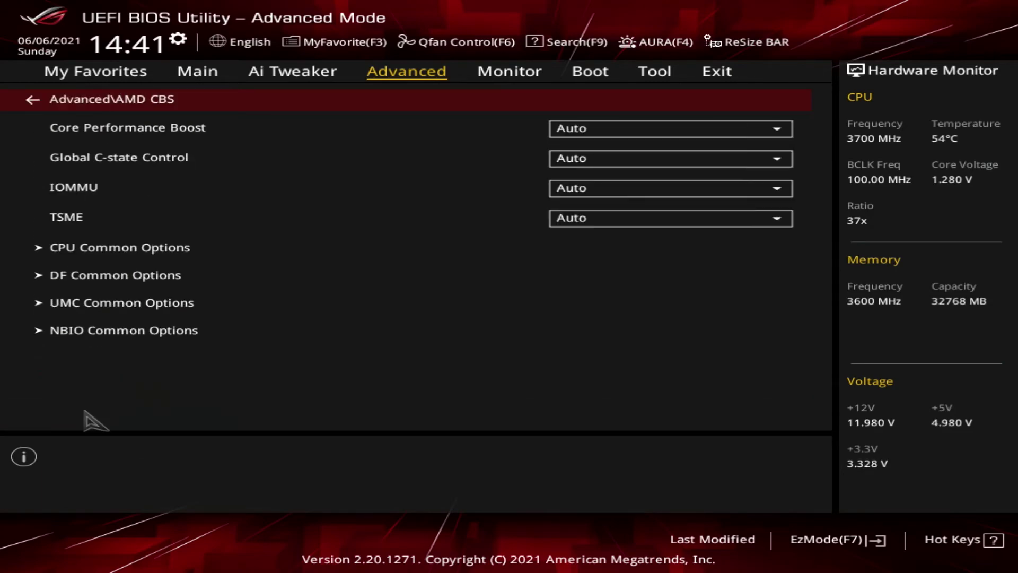
In NBIO Common Options, check the Accepted page of XFR Enhancement and return to XFR Enhancement.
click(117, 335)
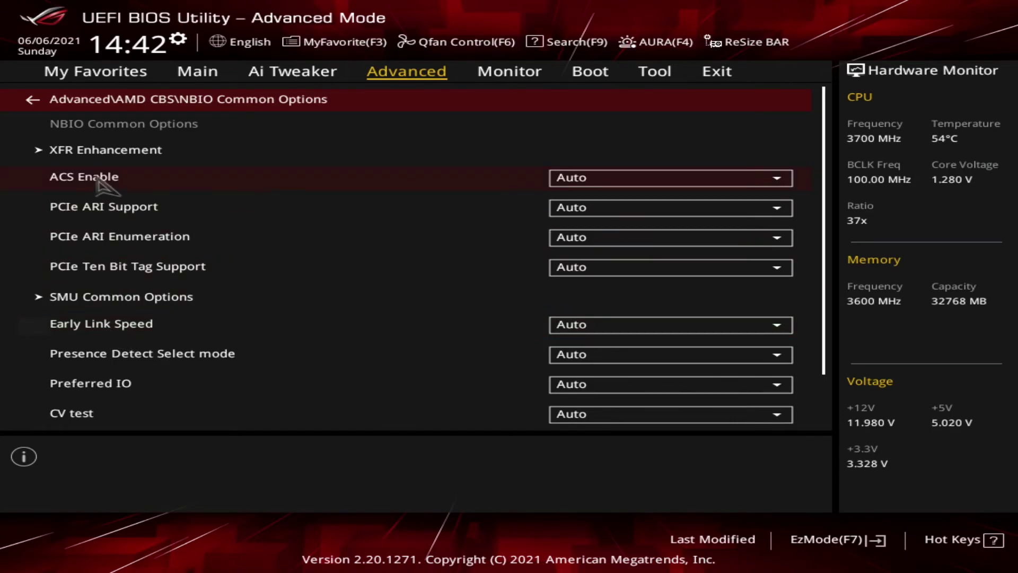
click(120, 158)
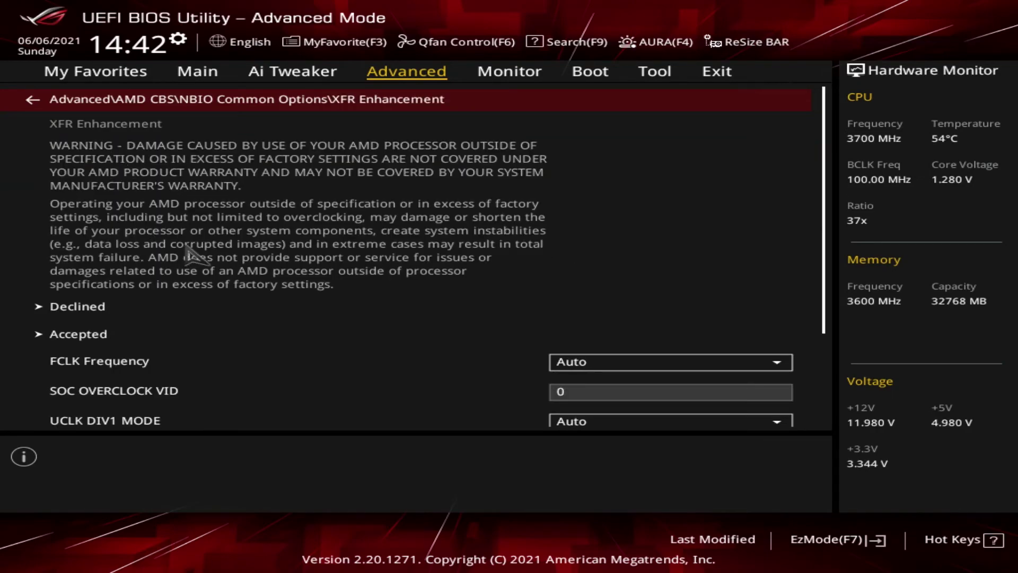
click(140, 337)
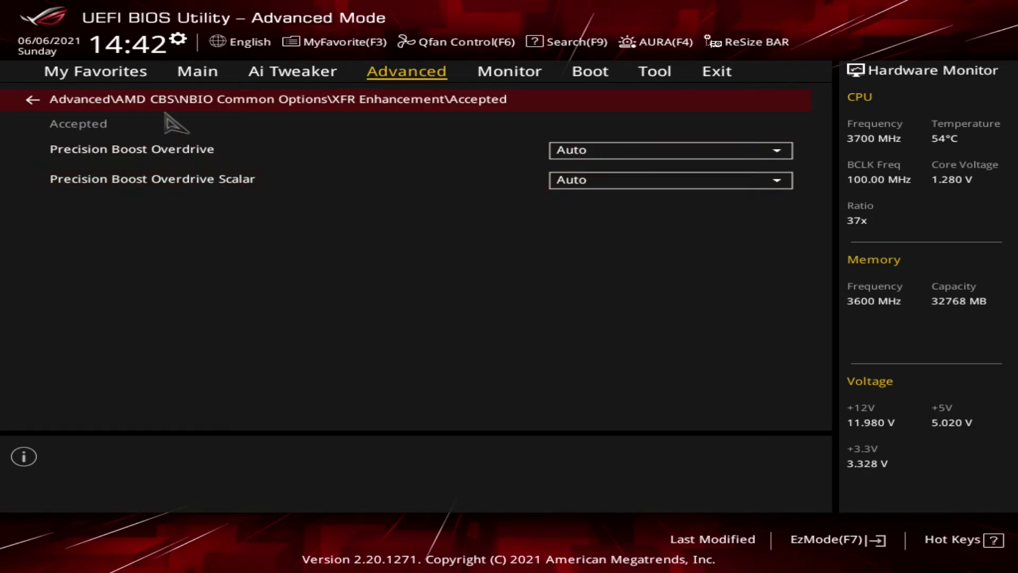
click(181, 101)
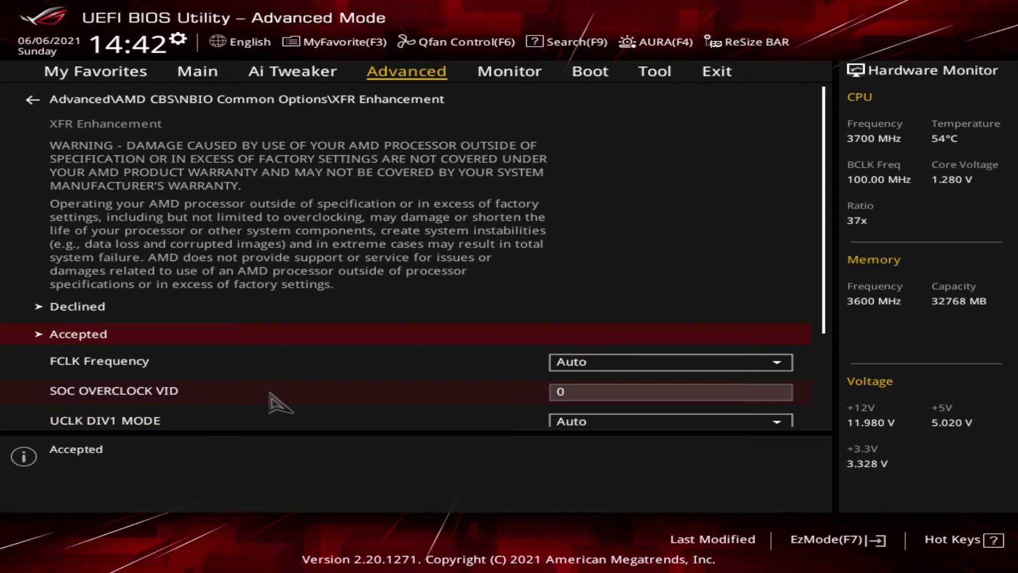
Examine the XFR Enhancement settings from FCLK Frequency down to LN2 Mode and return to NBIO Common Options.
key(Down)
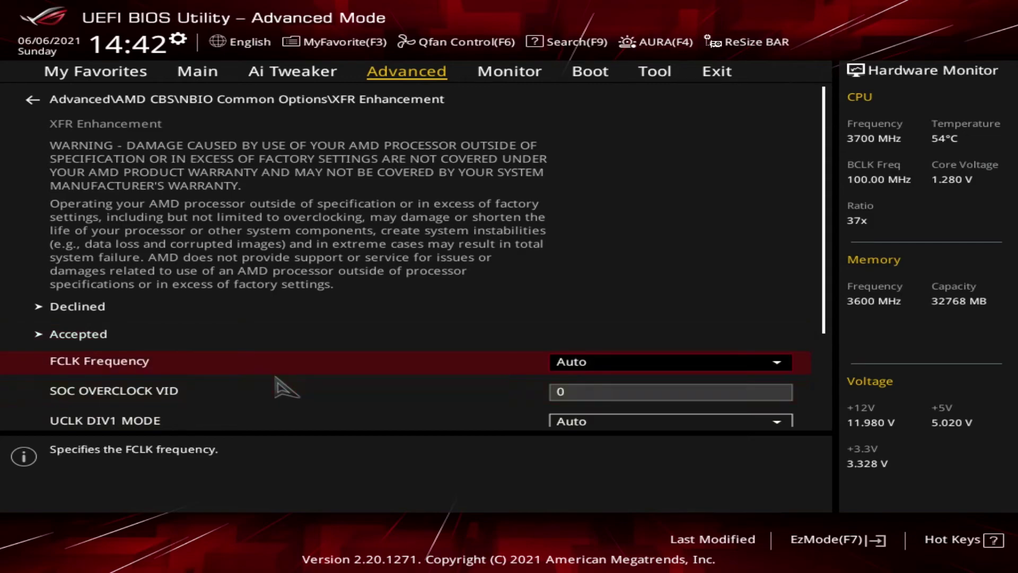
key(Down)
key(Down)
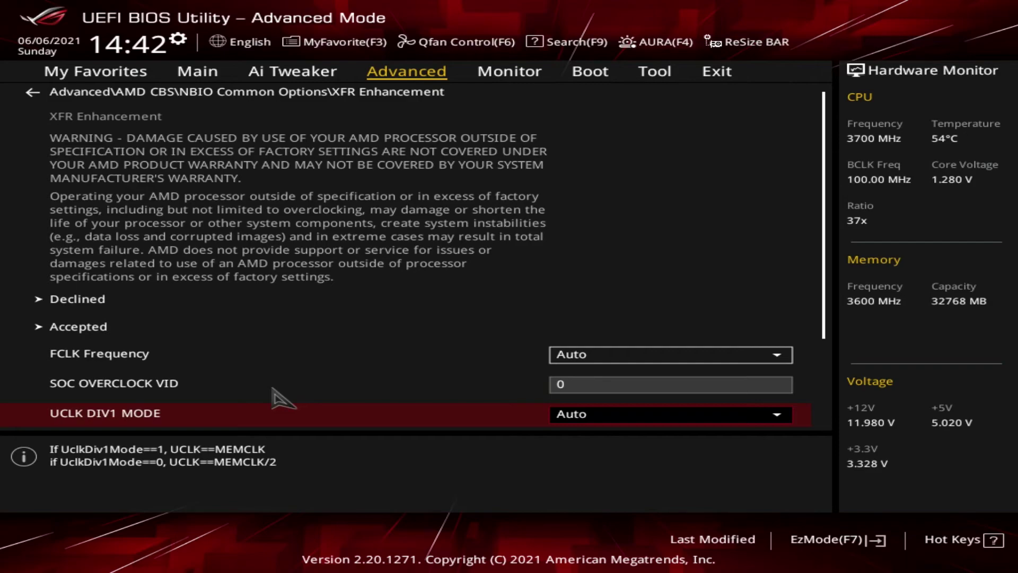
scroll(193, 399, down, 4)
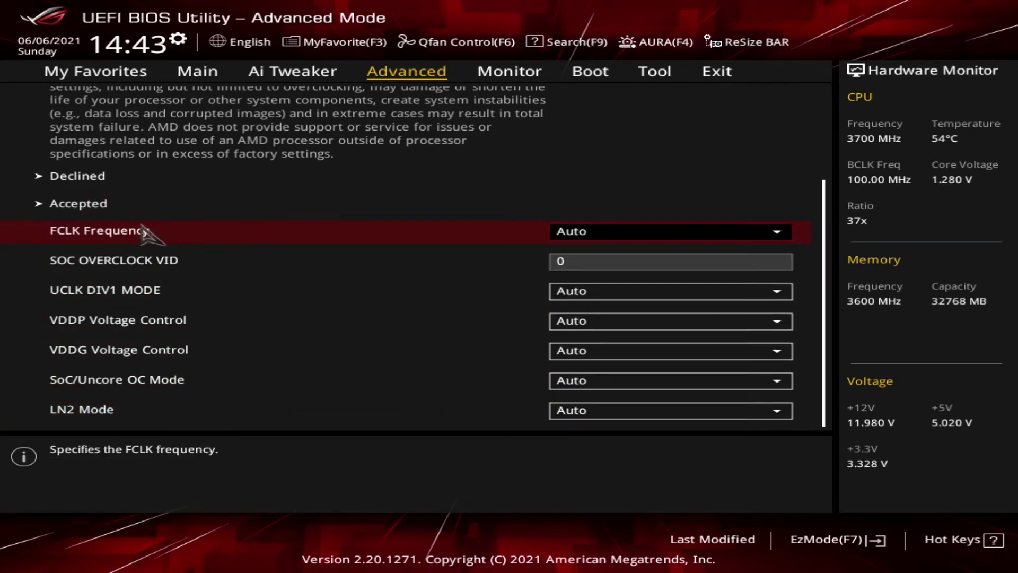
scroll(150, 232, up, 5)
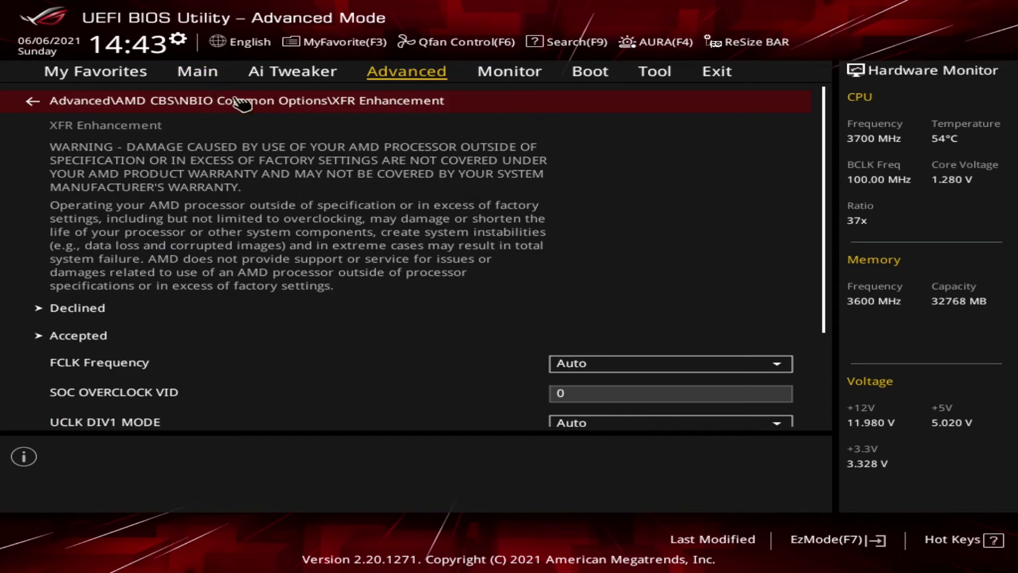
click(243, 103)
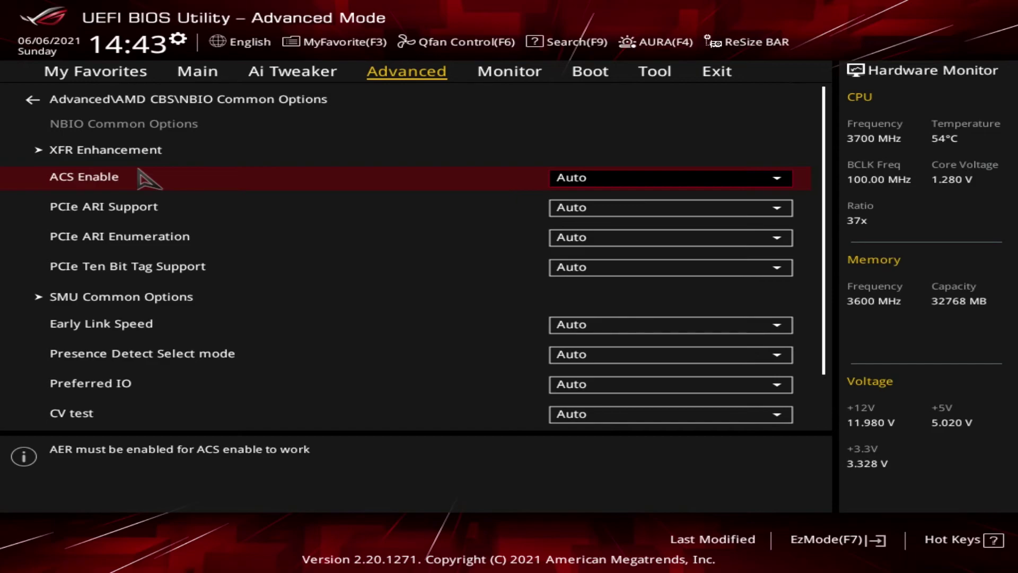
Read the descriptions of the PCIe ARI and PCIe Ten Bit Tag Support entries and open SMU Common Options.
click(198, 207)
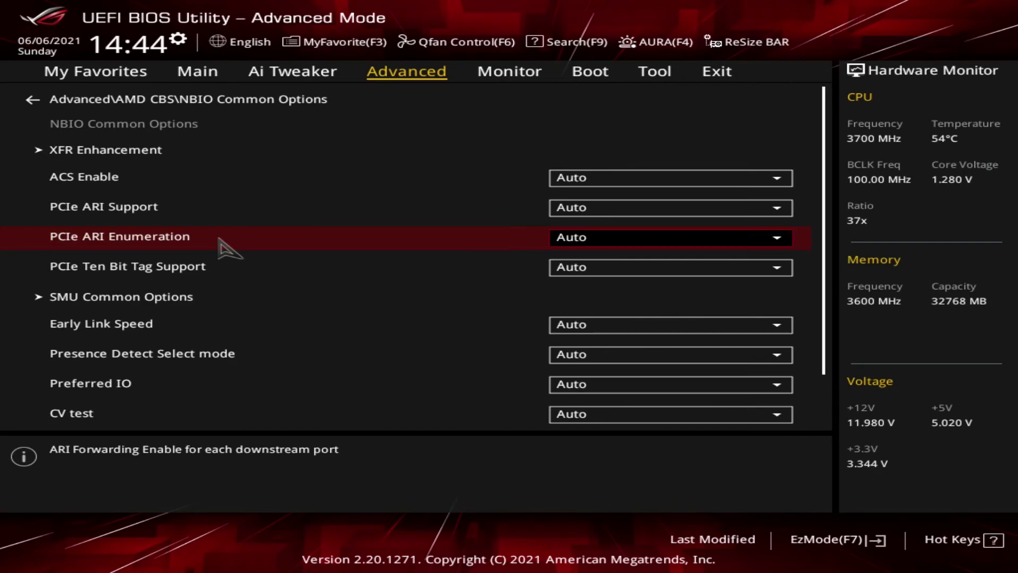
click(264, 261)
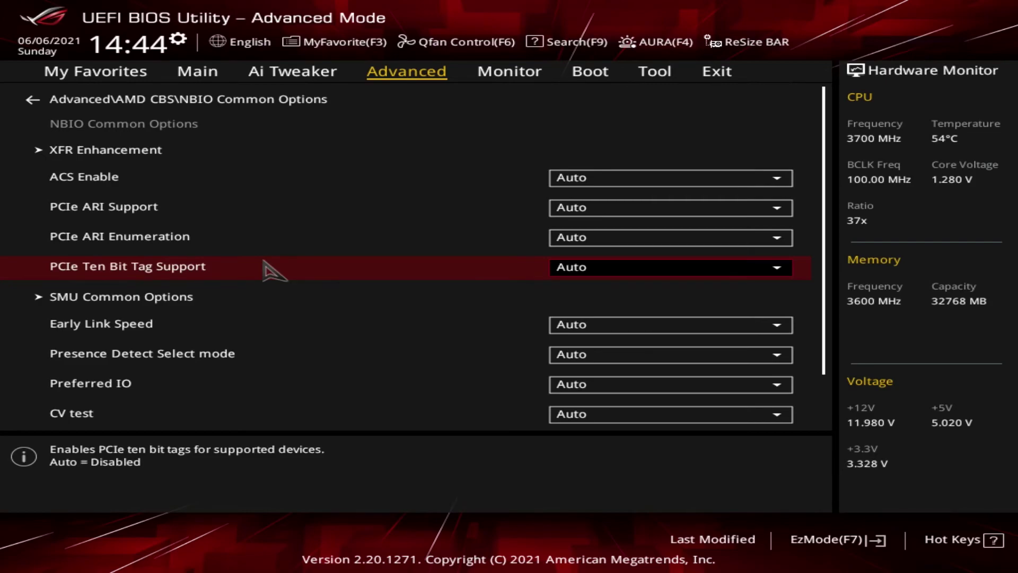
click(257, 304)
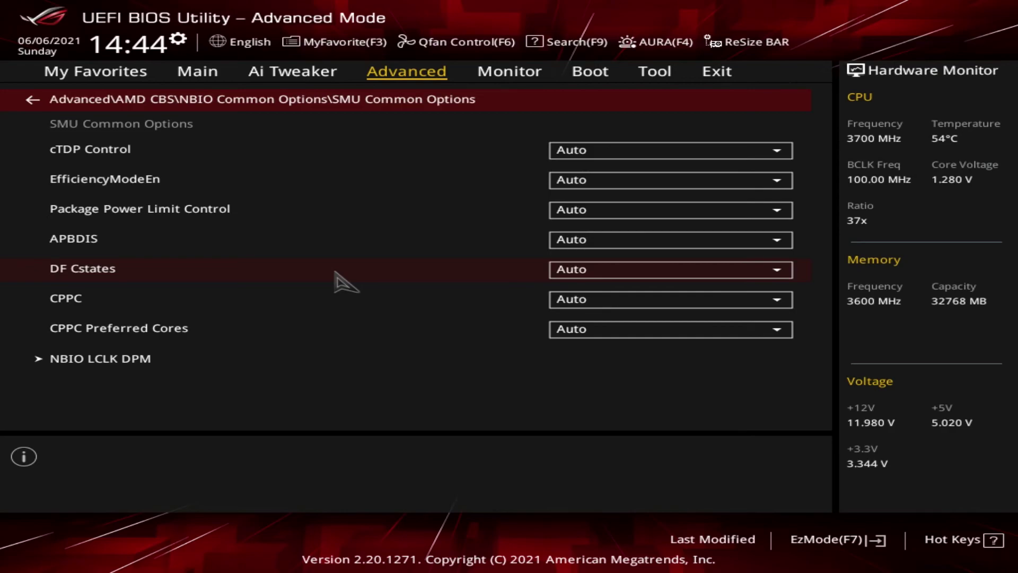
Examine the SMU settings from cTDP Control to CPPC Preferred Cores and open the NBIO LCLK DPM submenu.
click(216, 144)
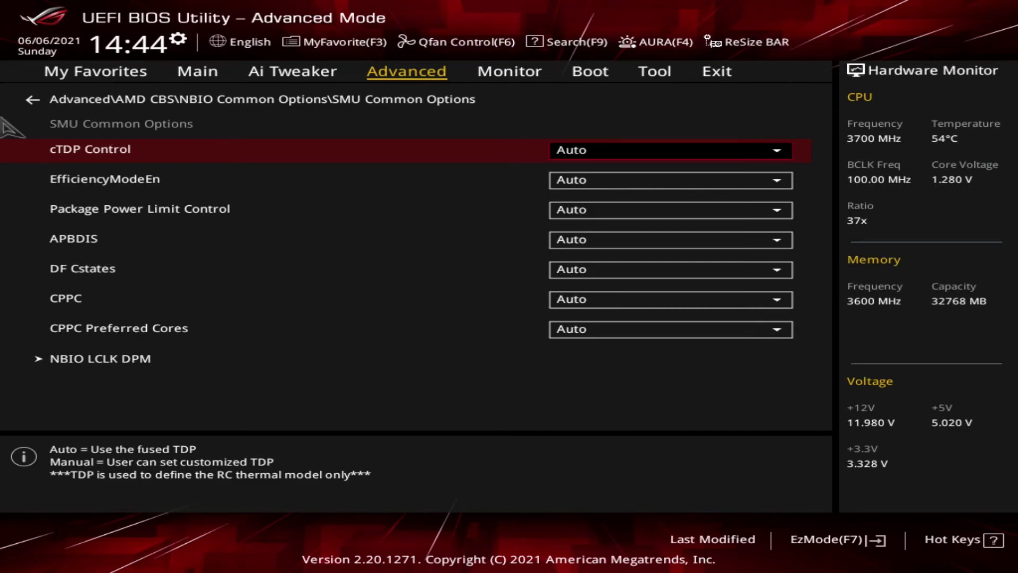
click(222, 182)
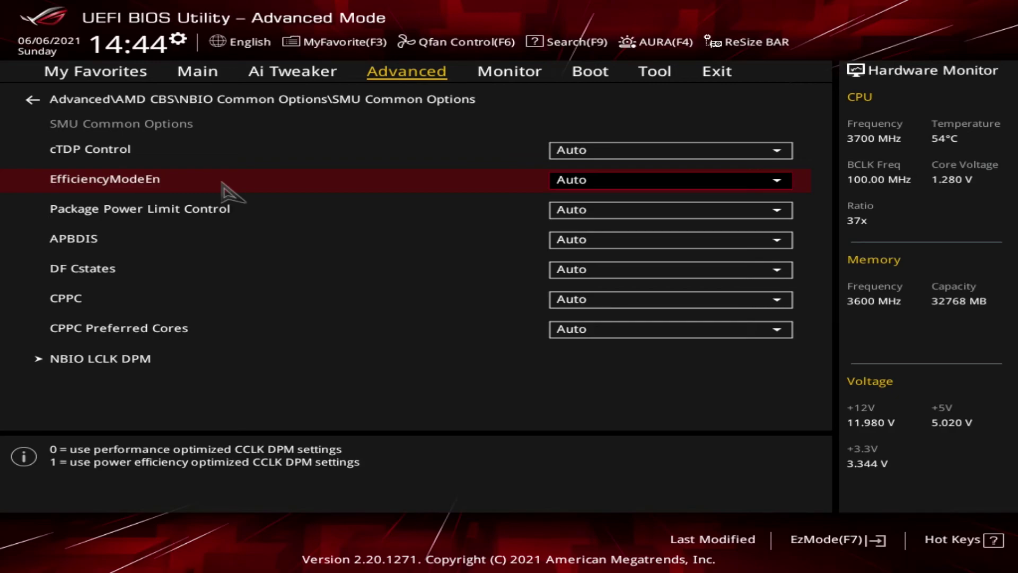
click(249, 205)
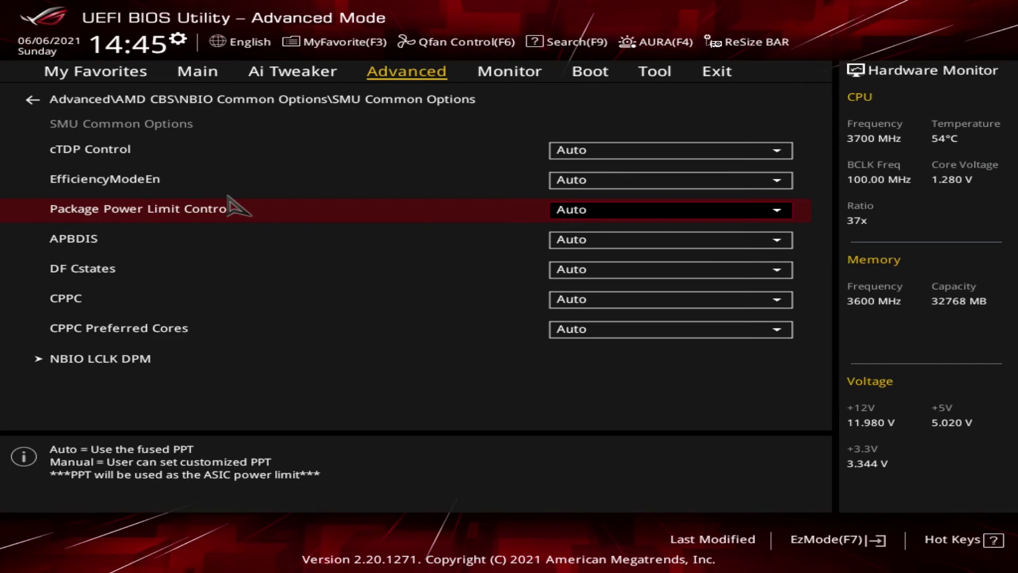
click(204, 245)
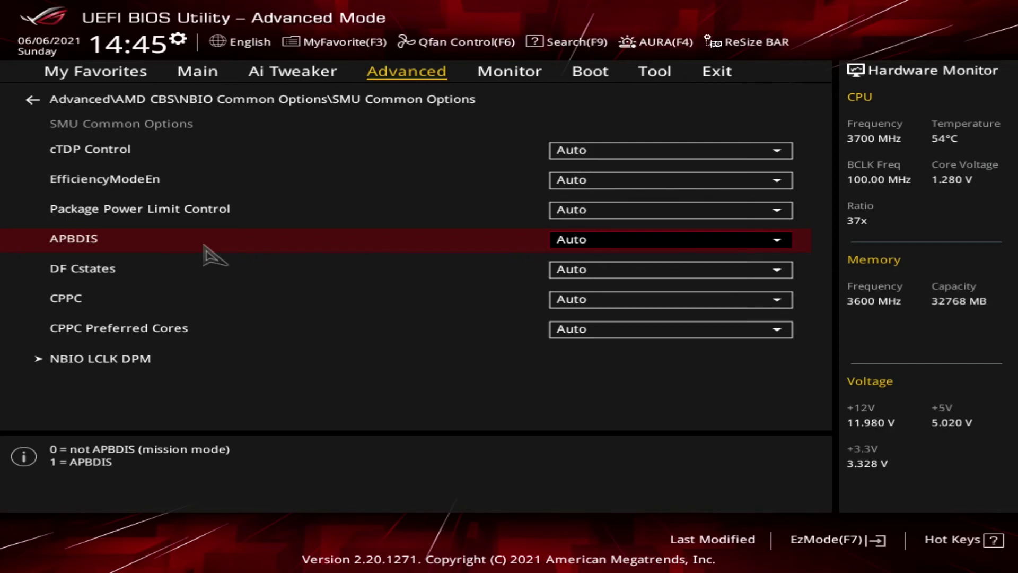
click(192, 277)
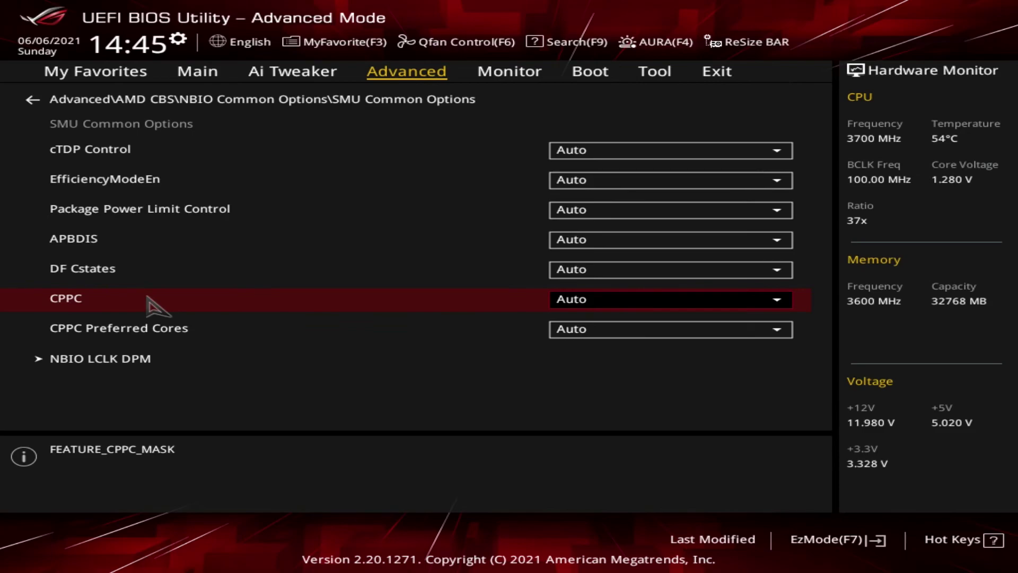
click(182, 329)
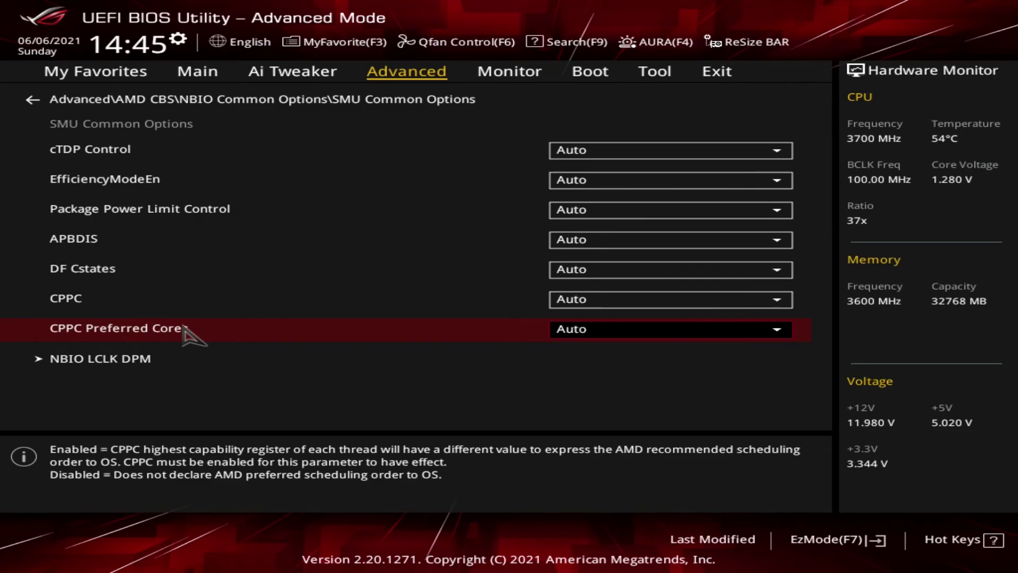
click(165, 362)
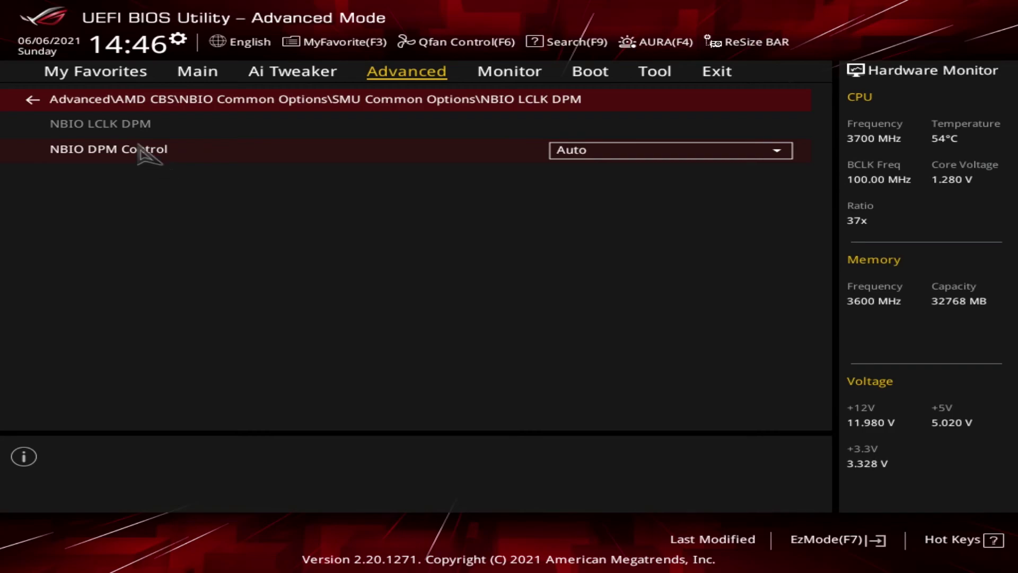
Switch NBIO DPM Control to Manual to inspect the target DPM level entries and set it back to Auto.
click(630, 158)
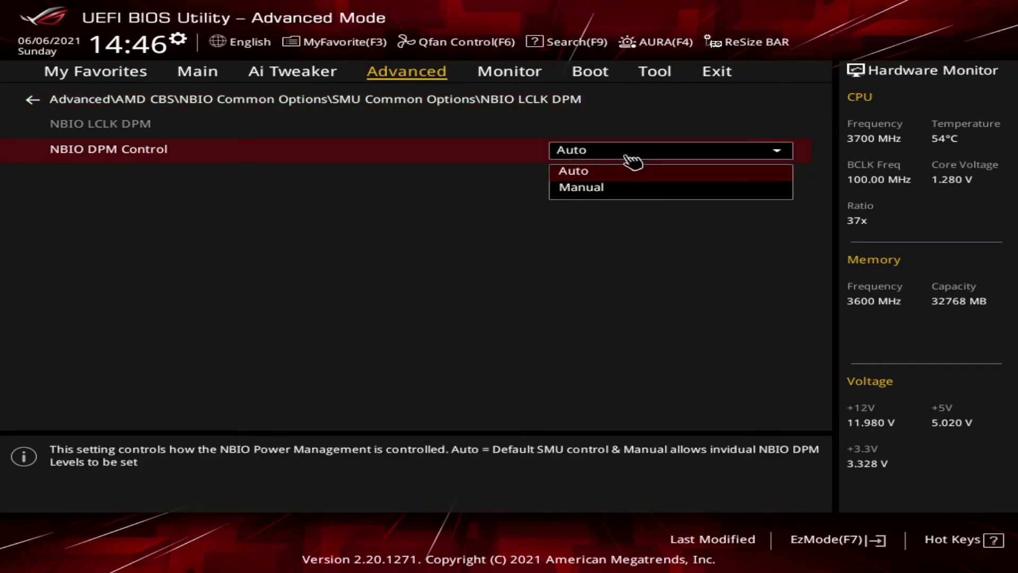
click(608, 190)
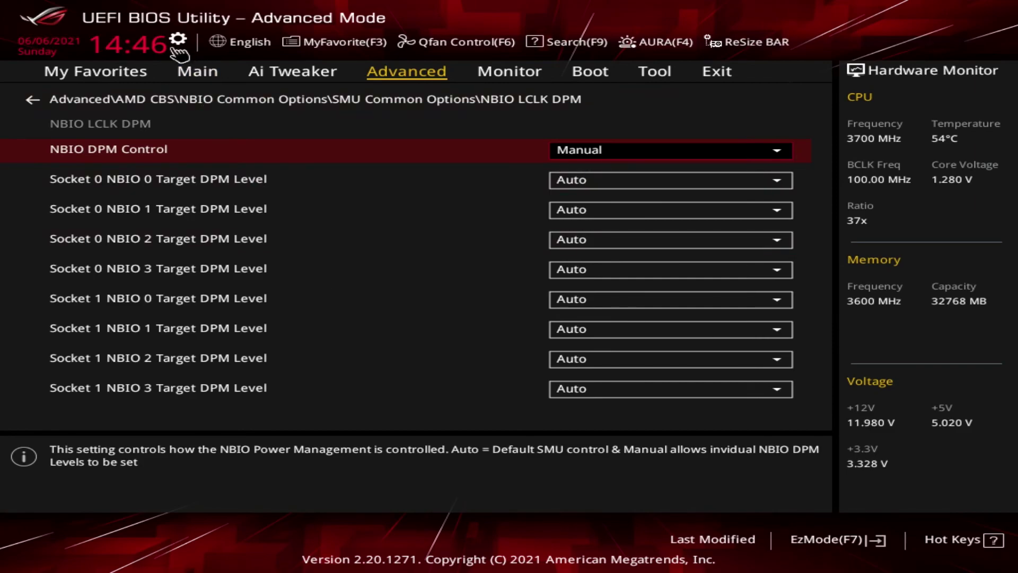
click(660, 155)
click(583, 171)
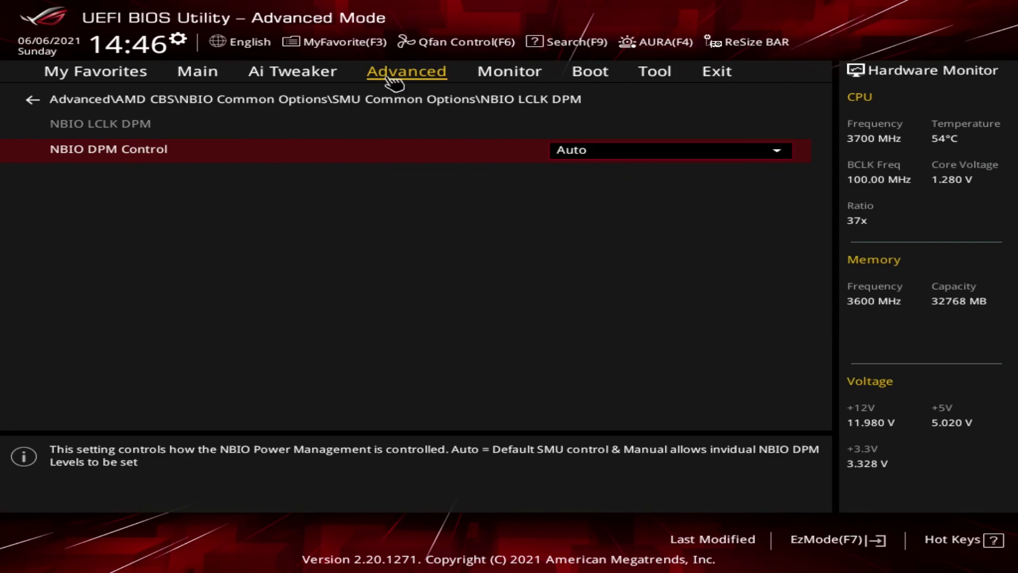
Leave the NBIO LCLK DPM and SMU Common Options submenus to return to NBIO Common Options.
click(312, 103)
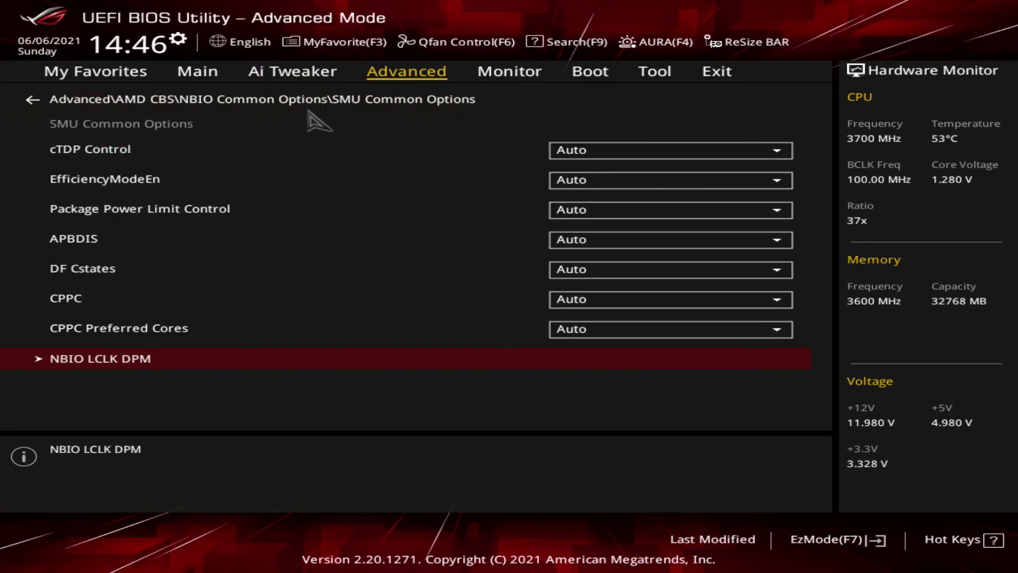
key(Up)
key(Up)
key(Up)
key(Up)
key(Up)
key(Up)
key(Up)
key(Up)
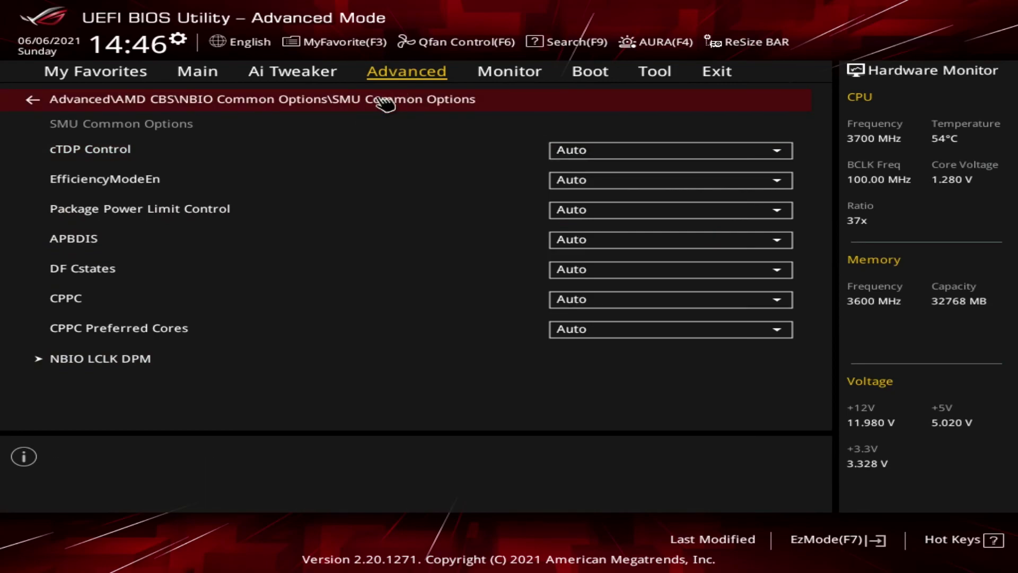
click(319, 106)
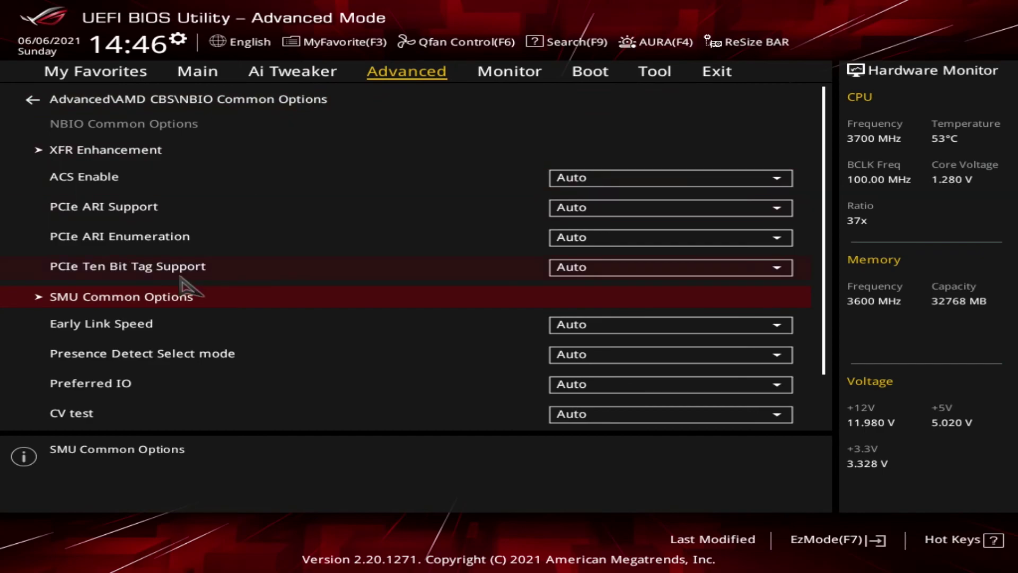
Read the descriptions of the Early Link Speed, Presence Detect Select mode and Preferred IO entries.
click(162, 328)
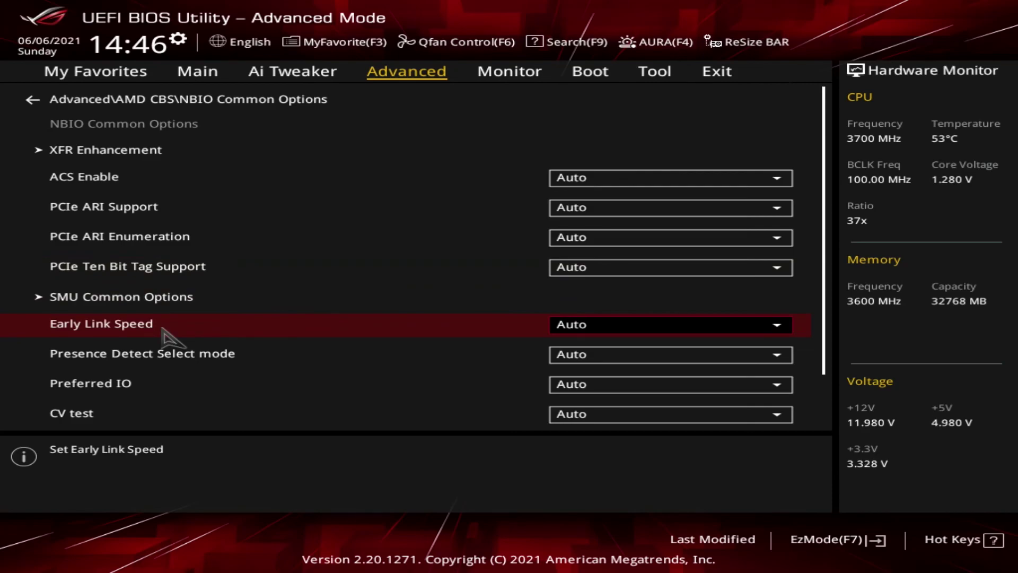
click(195, 365)
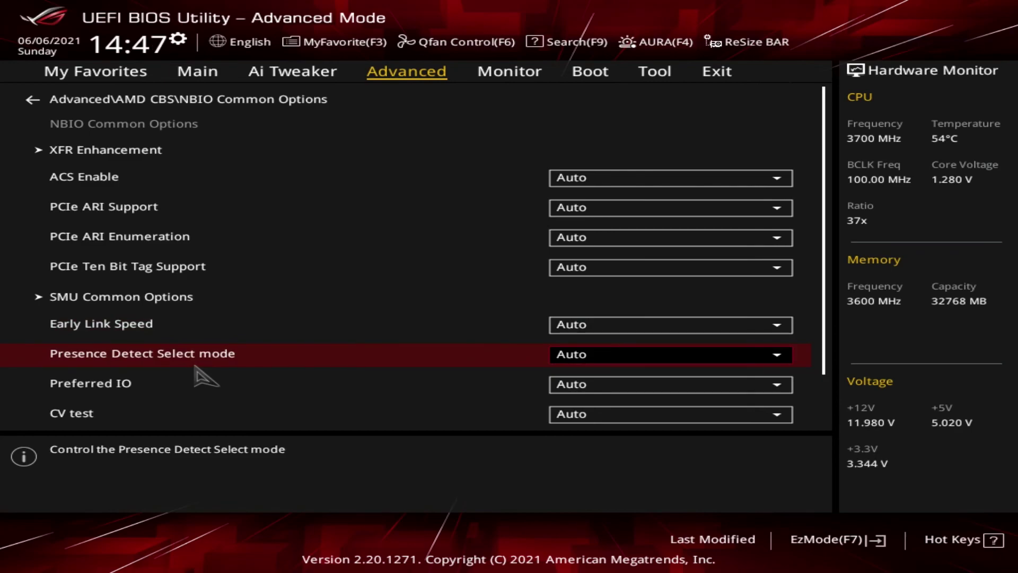
click(187, 379)
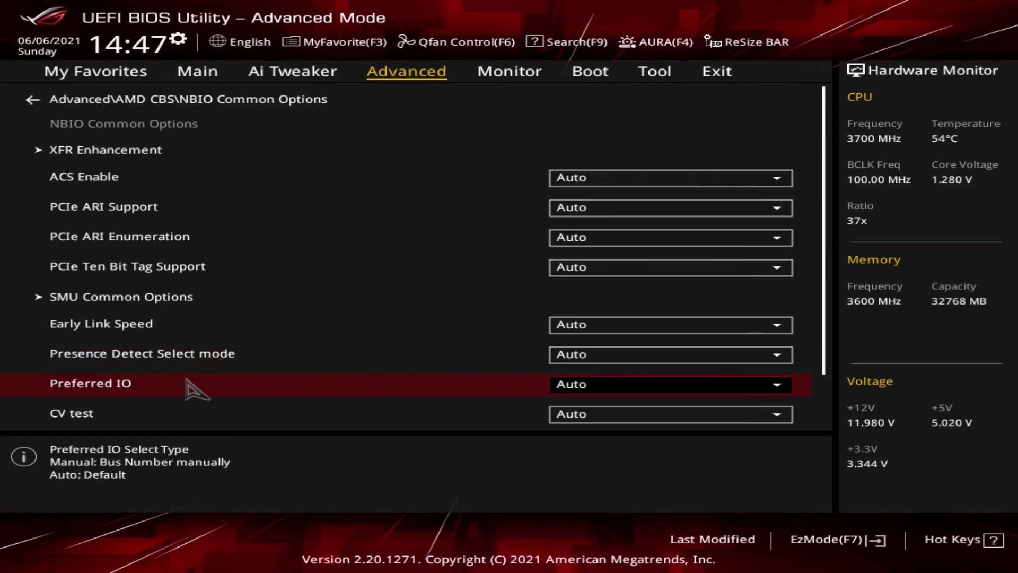
Switch Preferred IO to Manual to inspect the Preferred IO Bus entry and set it back to Auto.
click(598, 390)
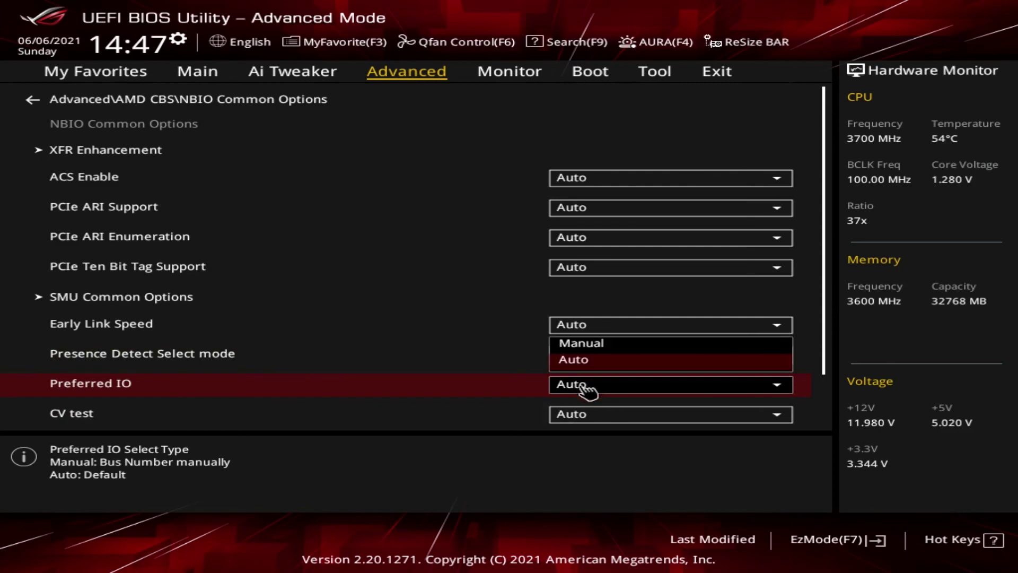
click(610, 391)
click(603, 392)
click(581, 344)
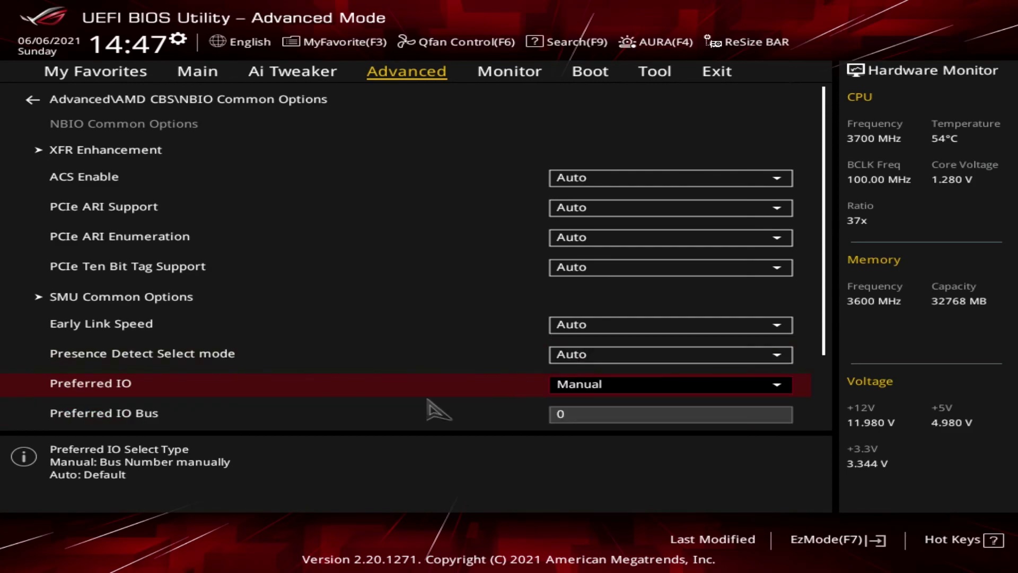
scroll(420, 409, down, 1)
scroll(419, 395, down, 1)
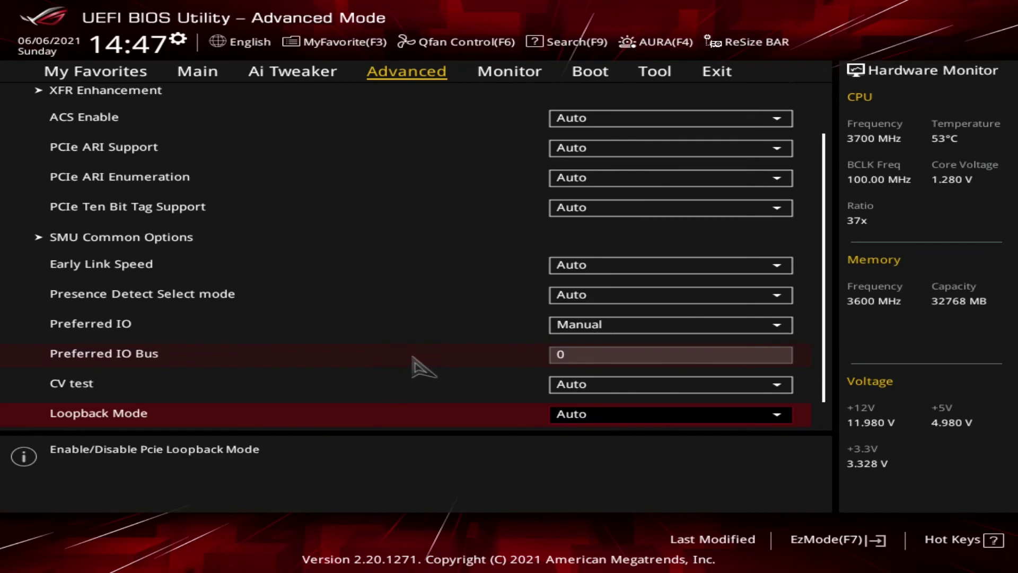
click(681, 325)
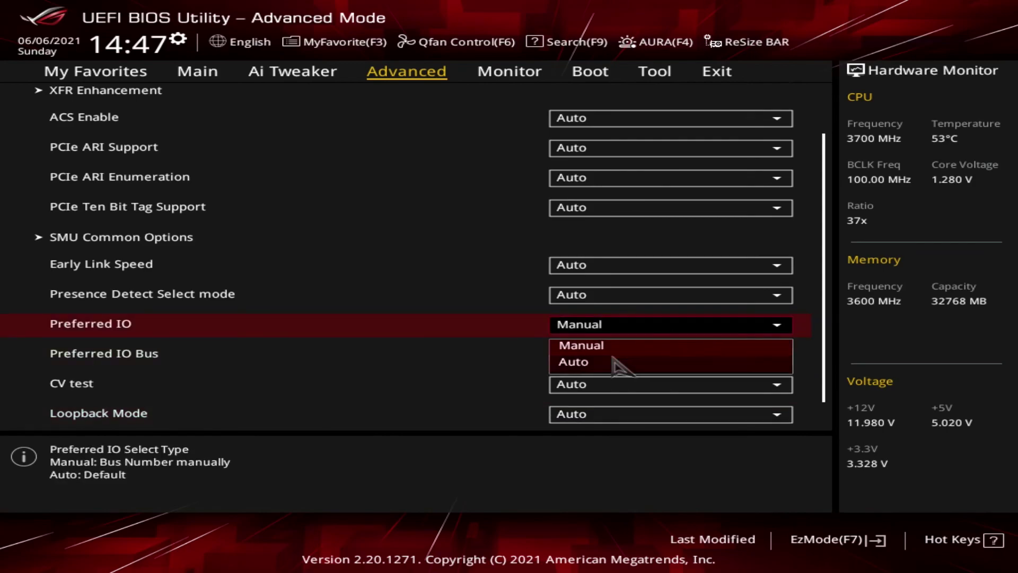
click(612, 358)
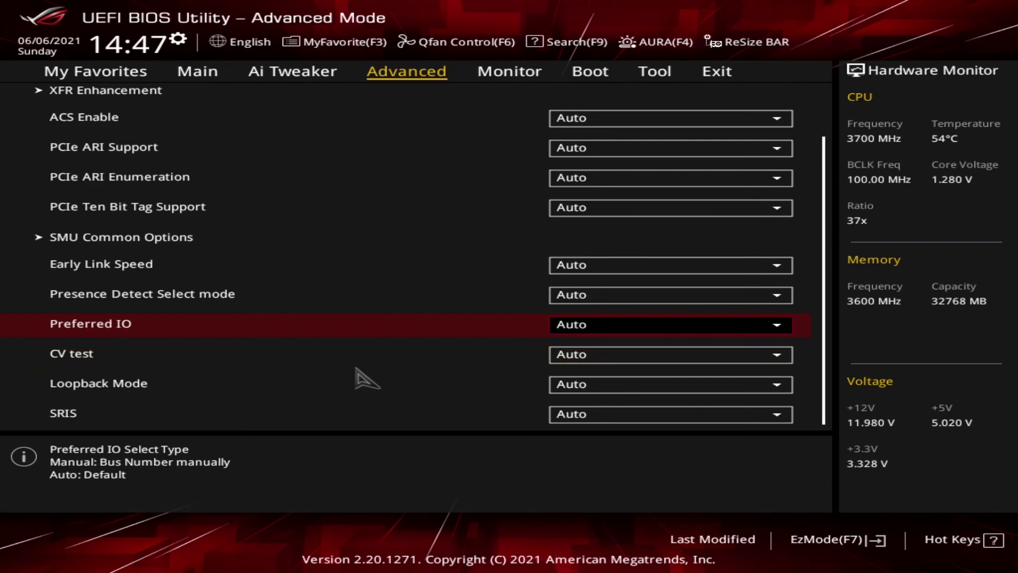
Read the descriptions of Loopback Mode and SRIS and return through AMD CBS to the main Advanced list.
click(272, 384)
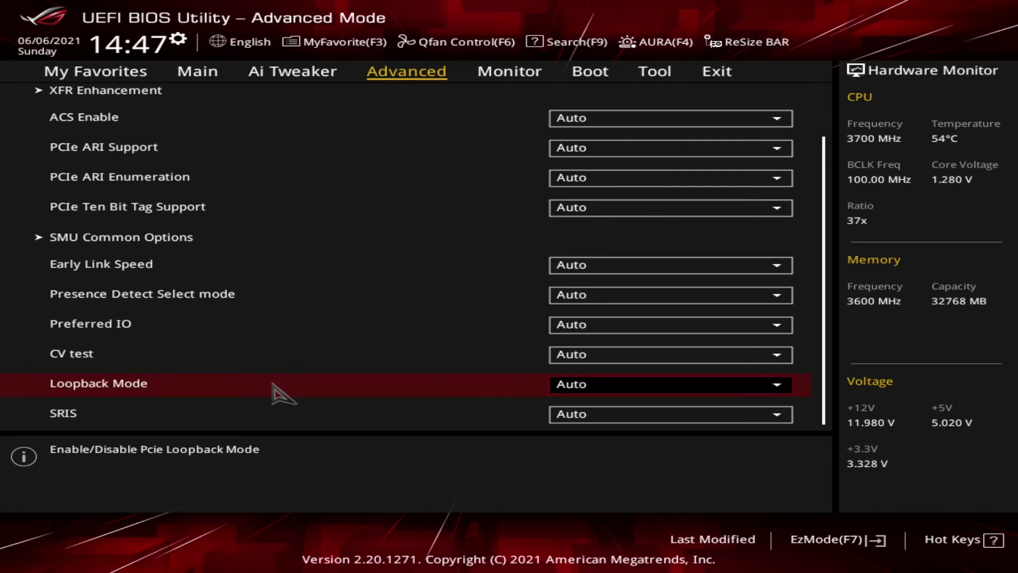
click(320, 415)
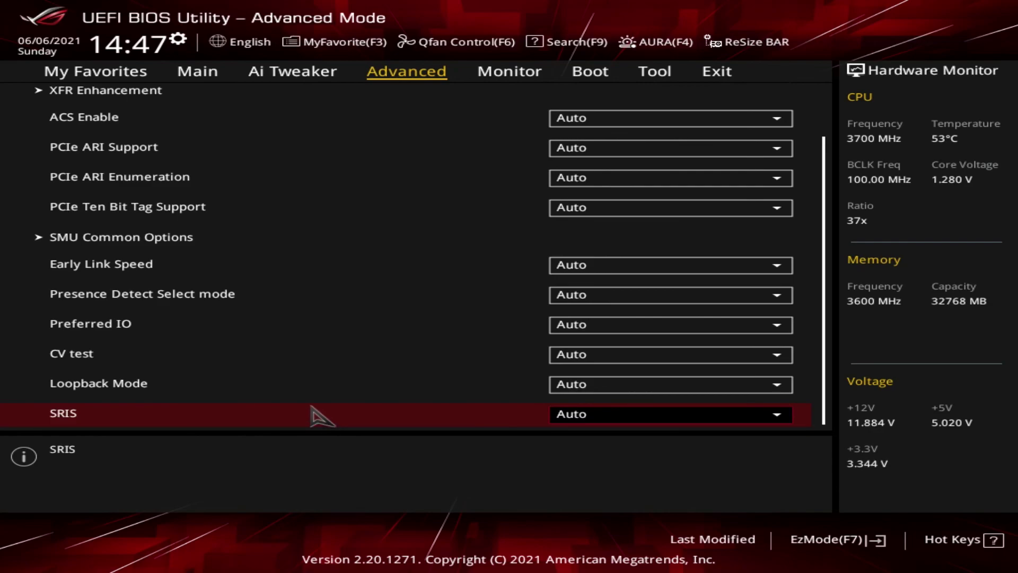
key(Up)
key(Up)
key(Up)
key(Up)
key(Up)
key(Up)
key(Up)
key(Up)
key(Up)
key(Up)
key(Up)
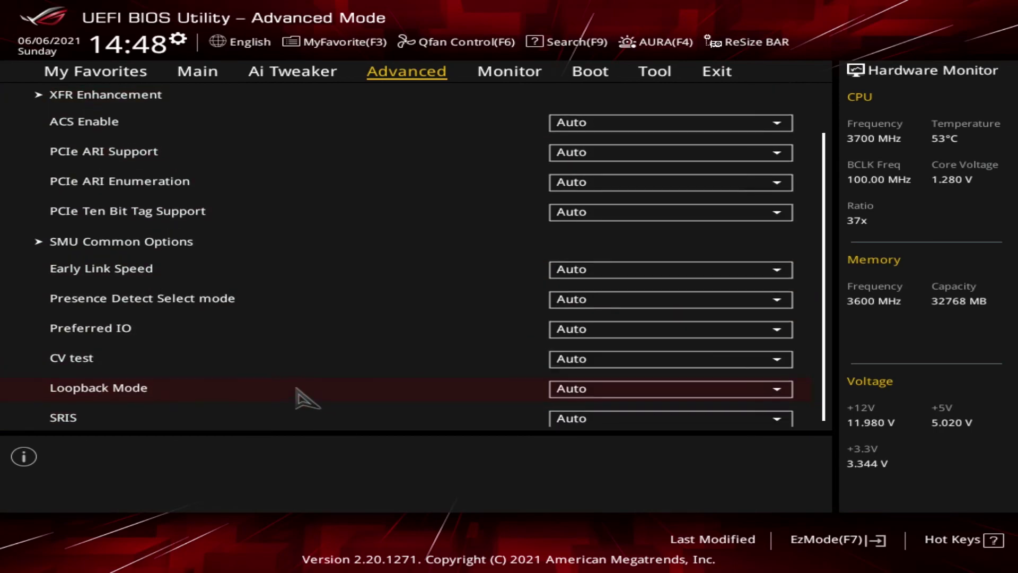
key(Up)
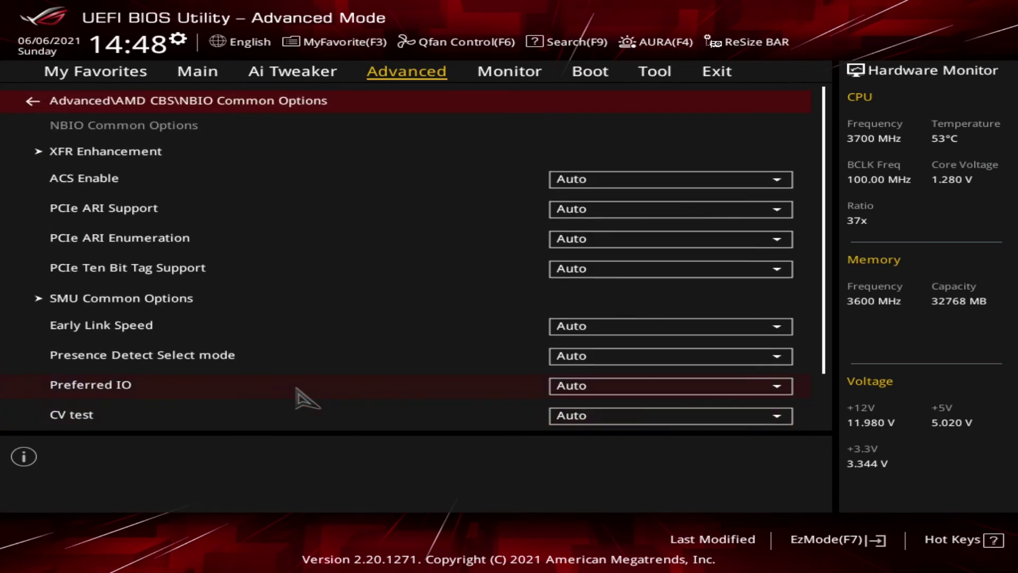
click(210, 104)
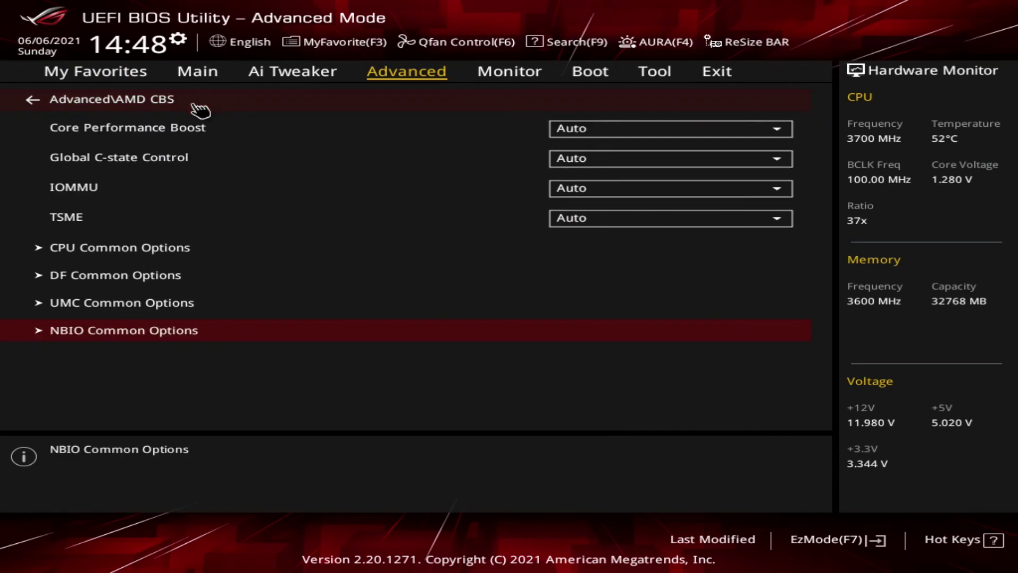
click(166, 106)
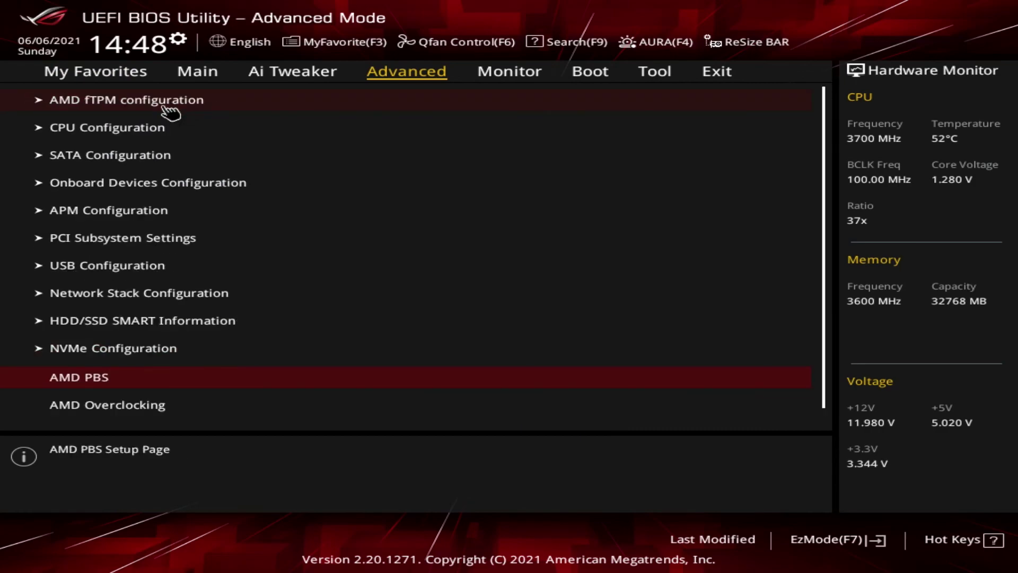